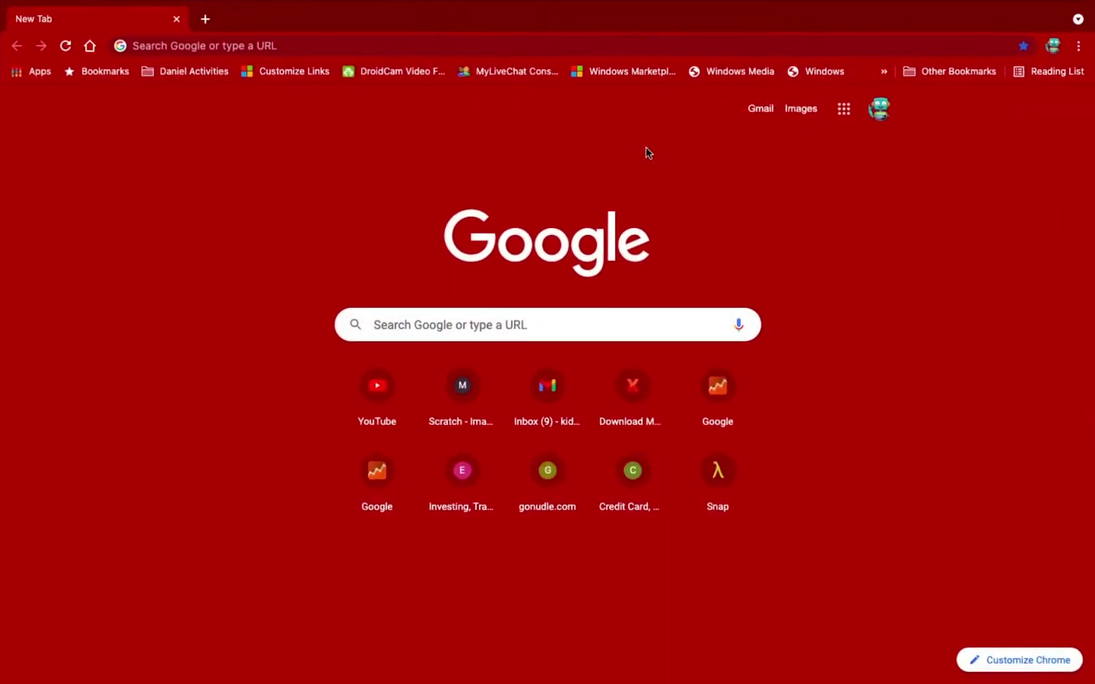
# Open the thunkable.com website
pyautogui.click(142, 46)
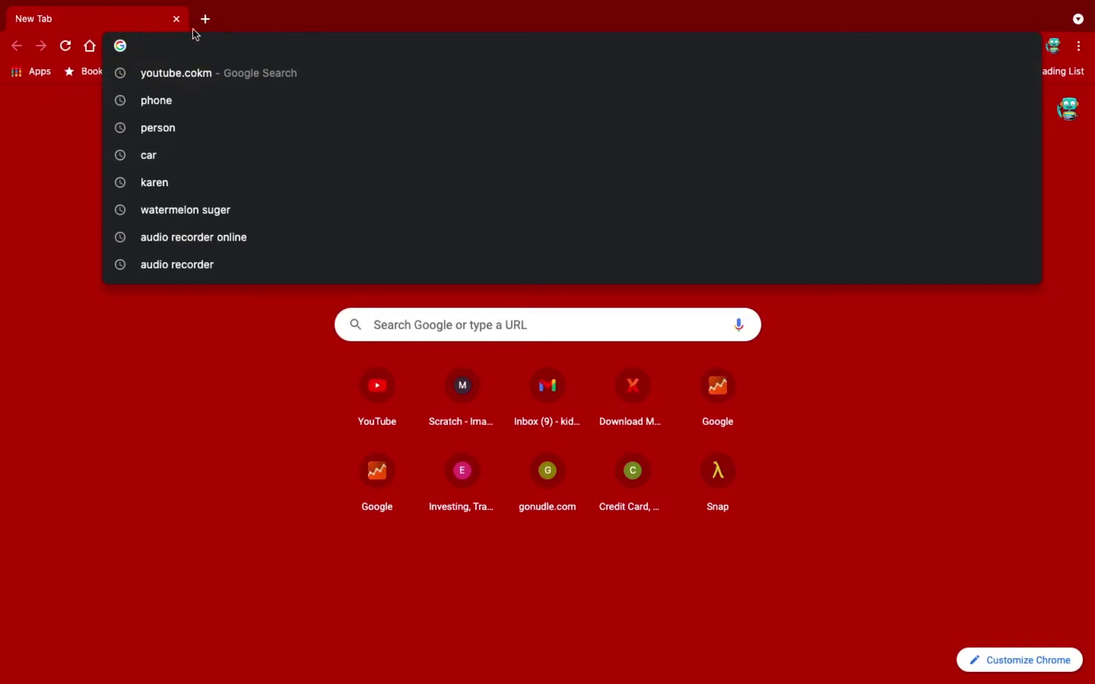
pyautogui.write('thunk')
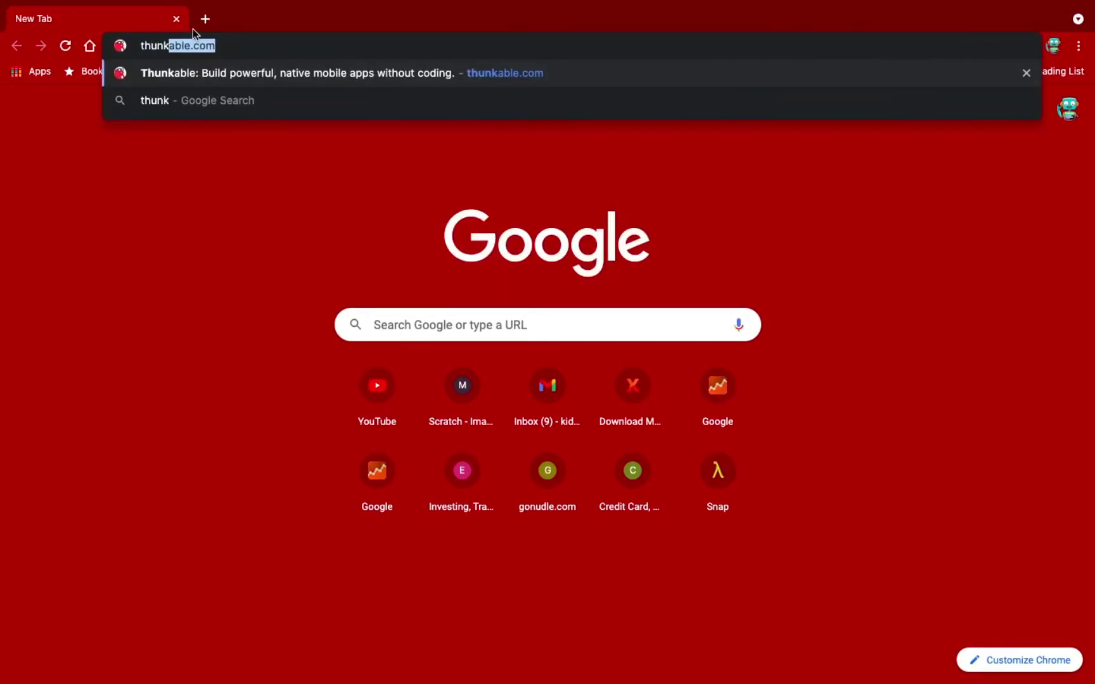
pyautogui.write('able')
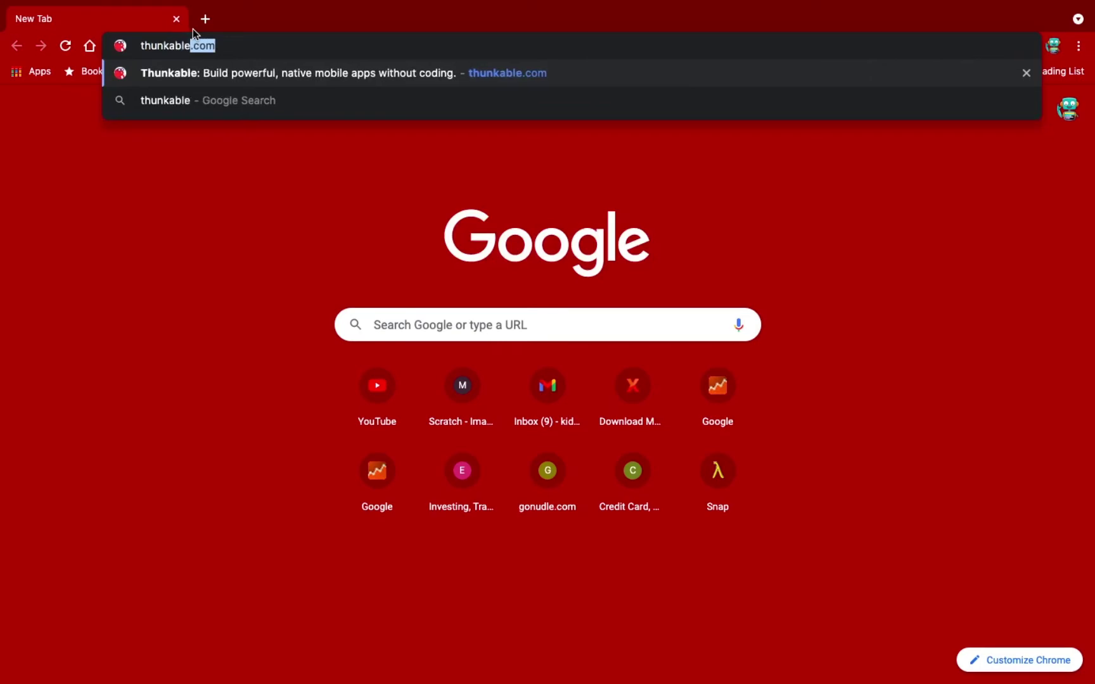
pyautogui.write('.com')
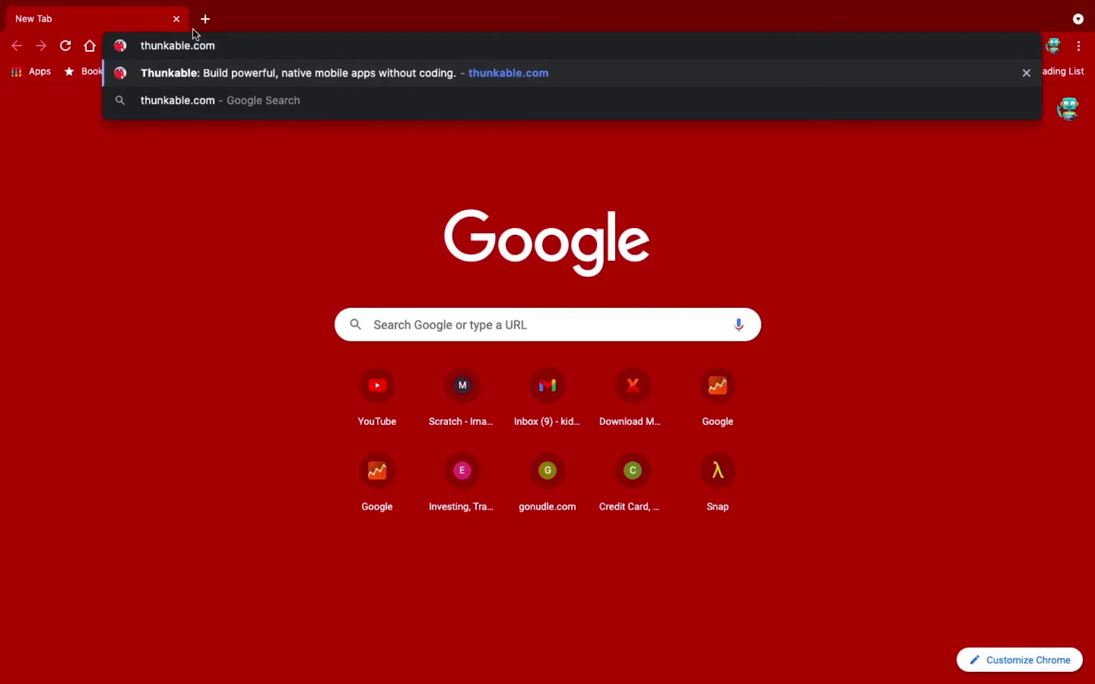
pyautogui.press('Return')
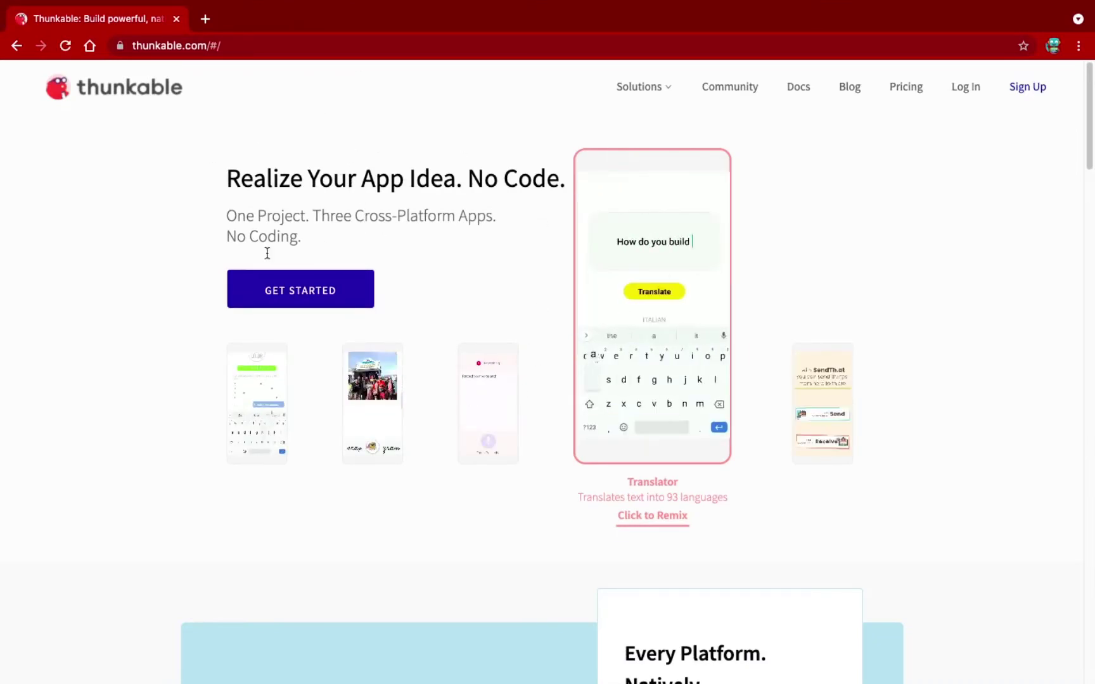
# Get started with Thunkable and sign in with the Google account
pyautogui.click(291, 300)
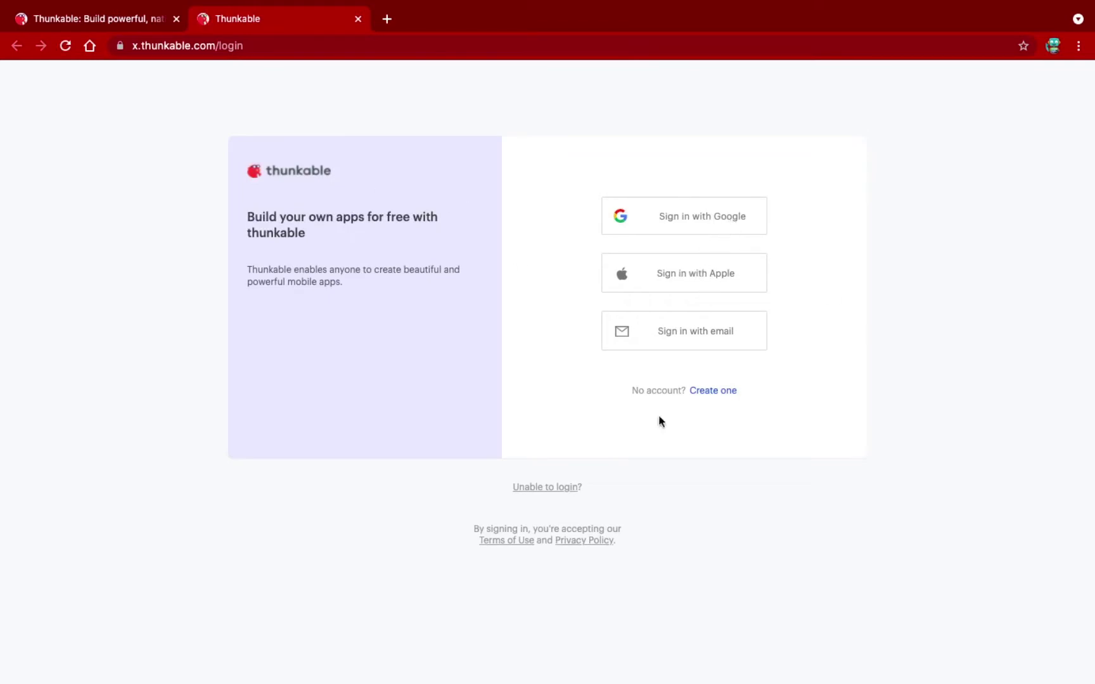
pyautogui.moveTo(627, 392); pyautogui.dragTo(745, 391)
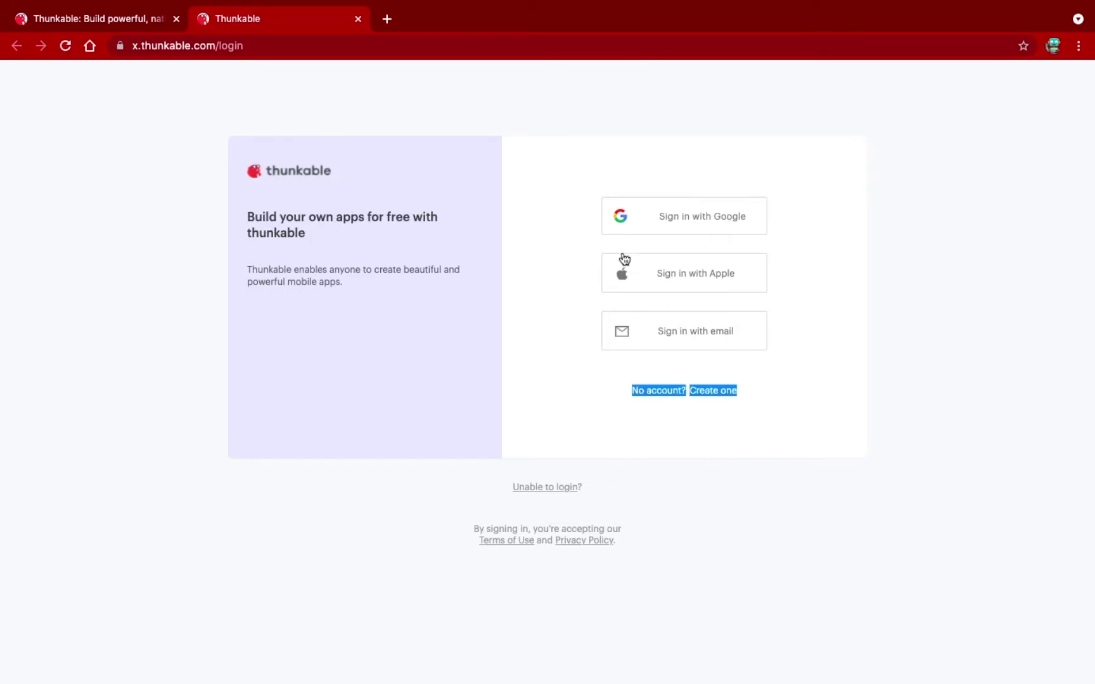
pyautogui.click(537, 239)
pyautogui.click(697, 227)
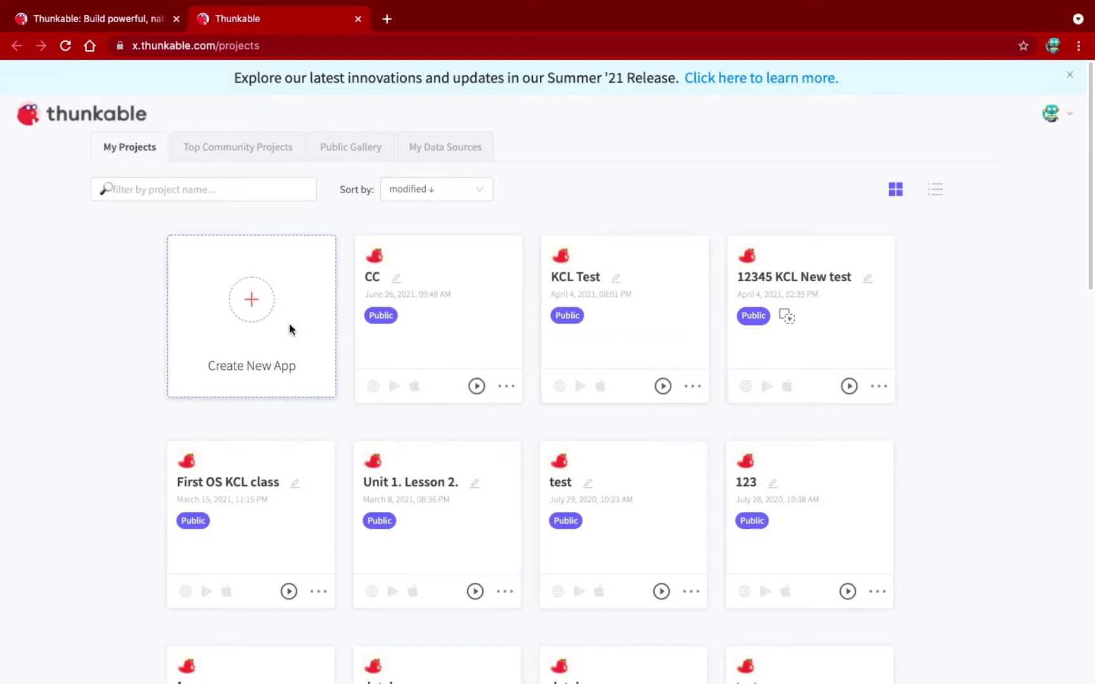
# Create a new public app project named "New Drag And Drop" with the drag and drop interface enabled, and decline the tutorial
pyautogui.click(268, 328)
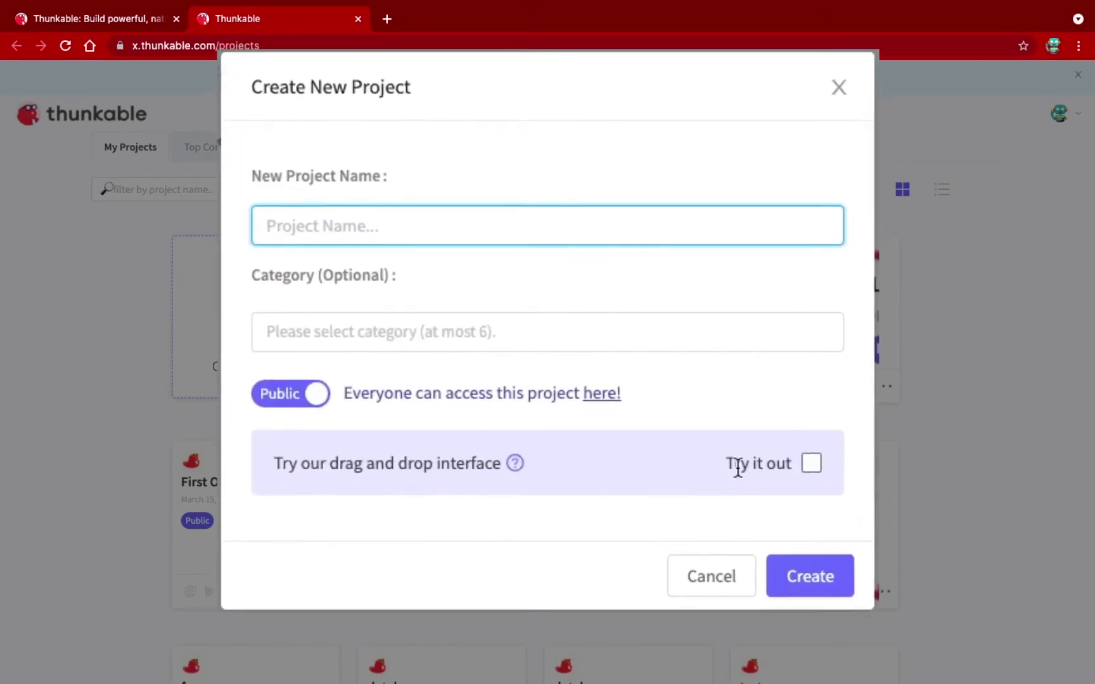
pyautogui.click(859, 502)
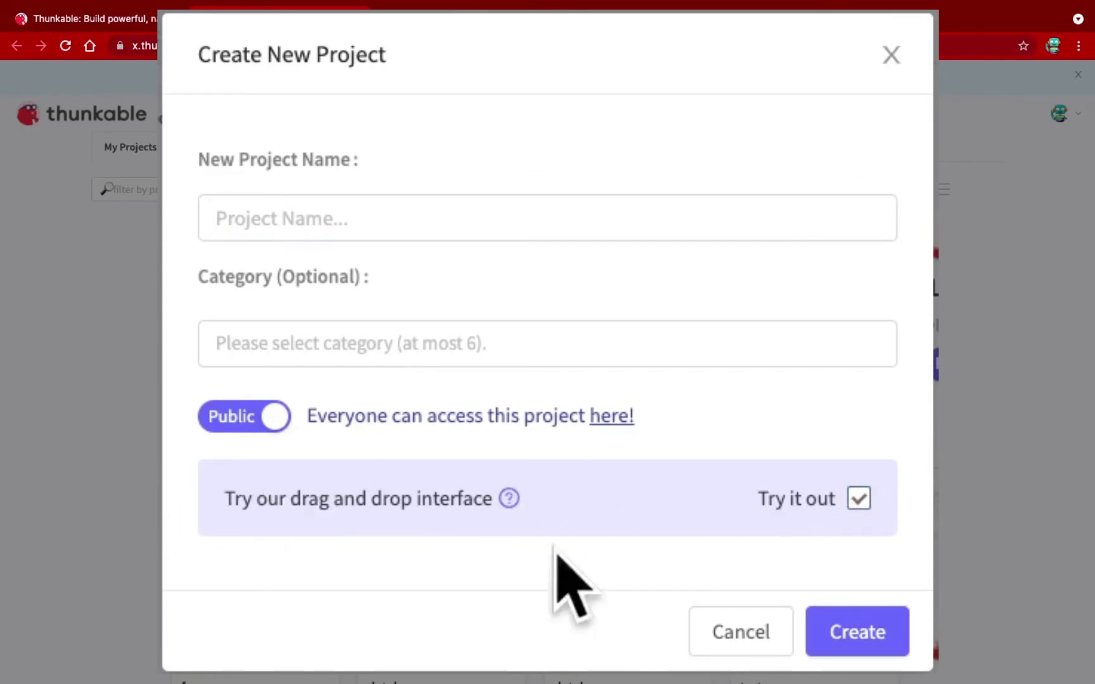
pyautogui.click(347, 222)
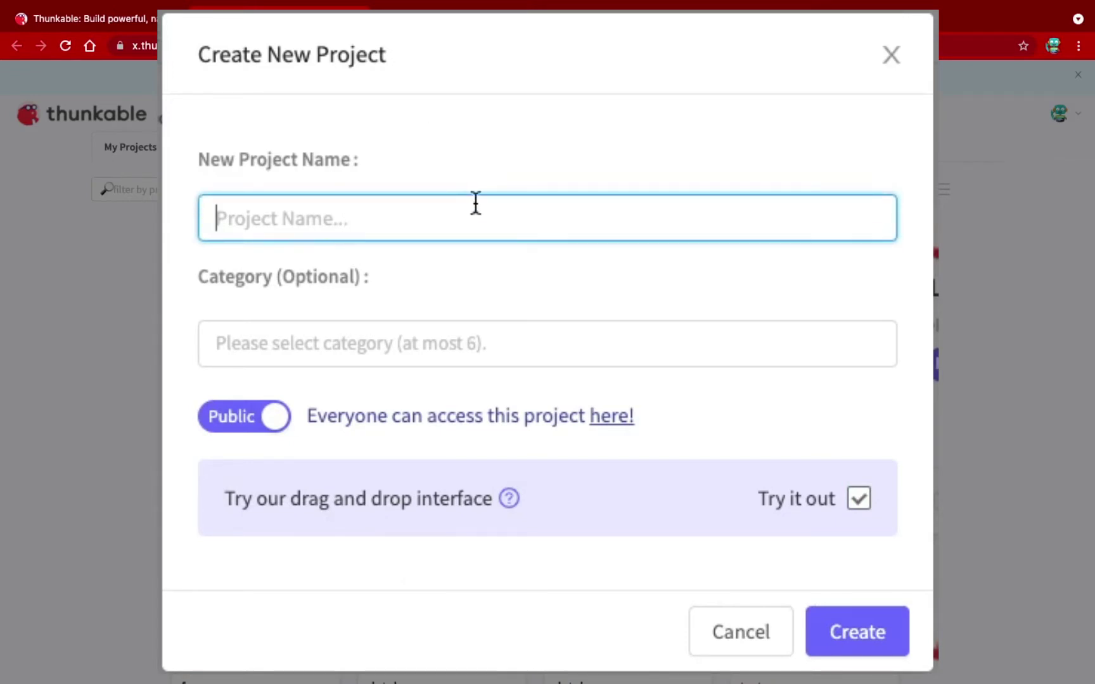
pyautogui.write('New Drag And Drop')
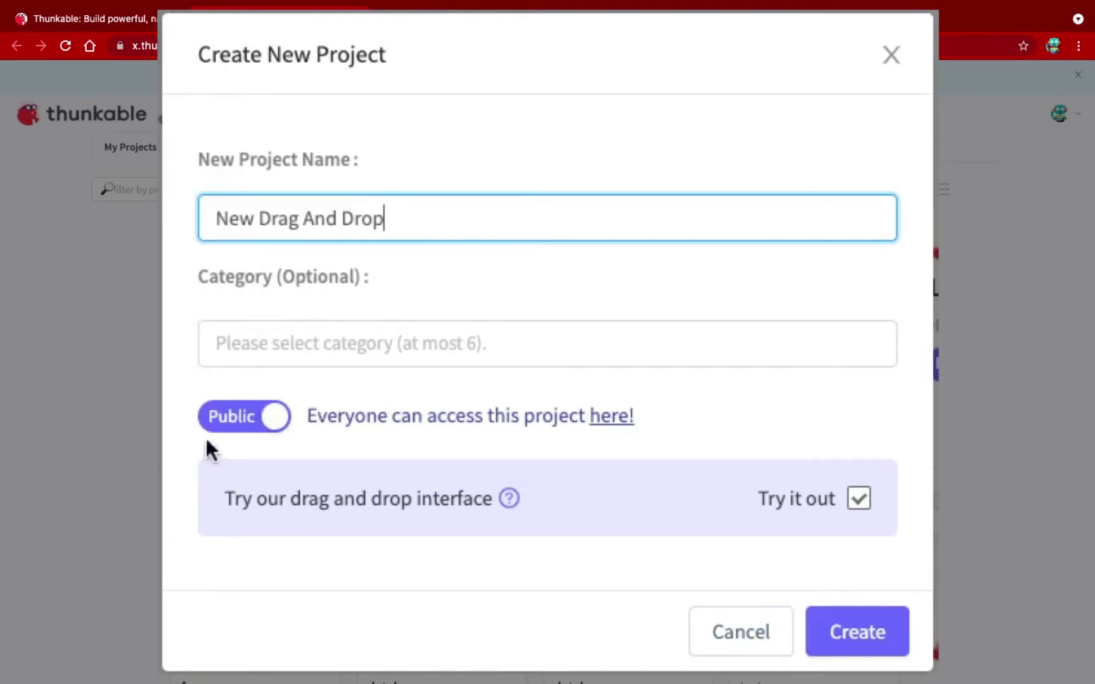
pyautogui.click(272, 416)
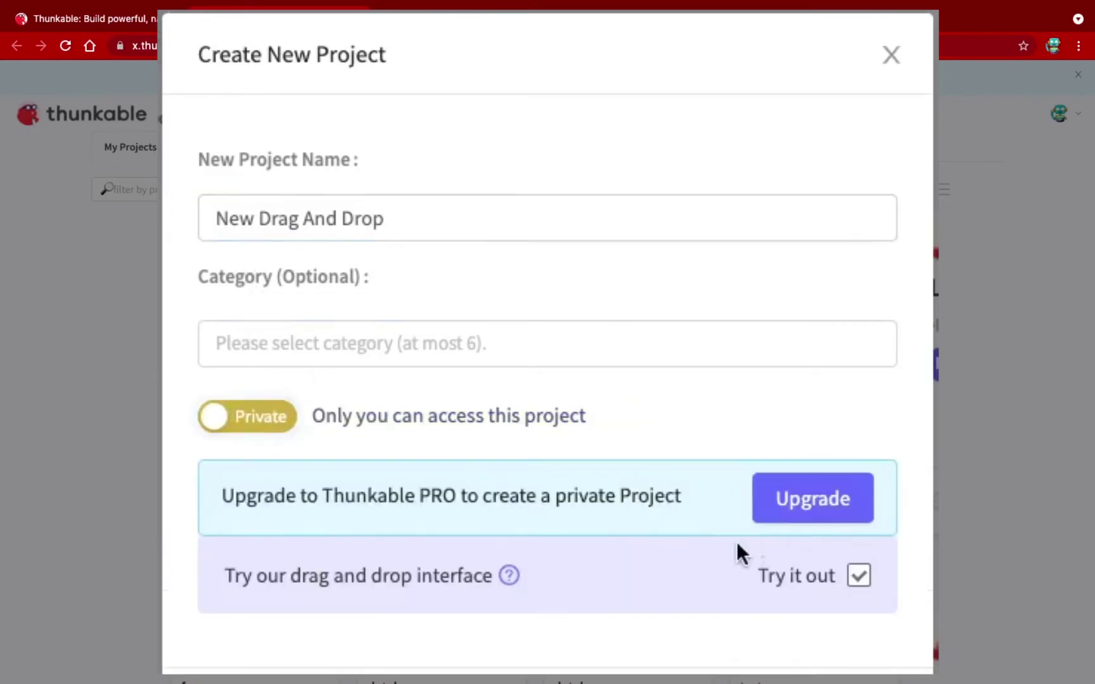
pyautogui.click(244, 416)
pyautogui.click(880, 640)
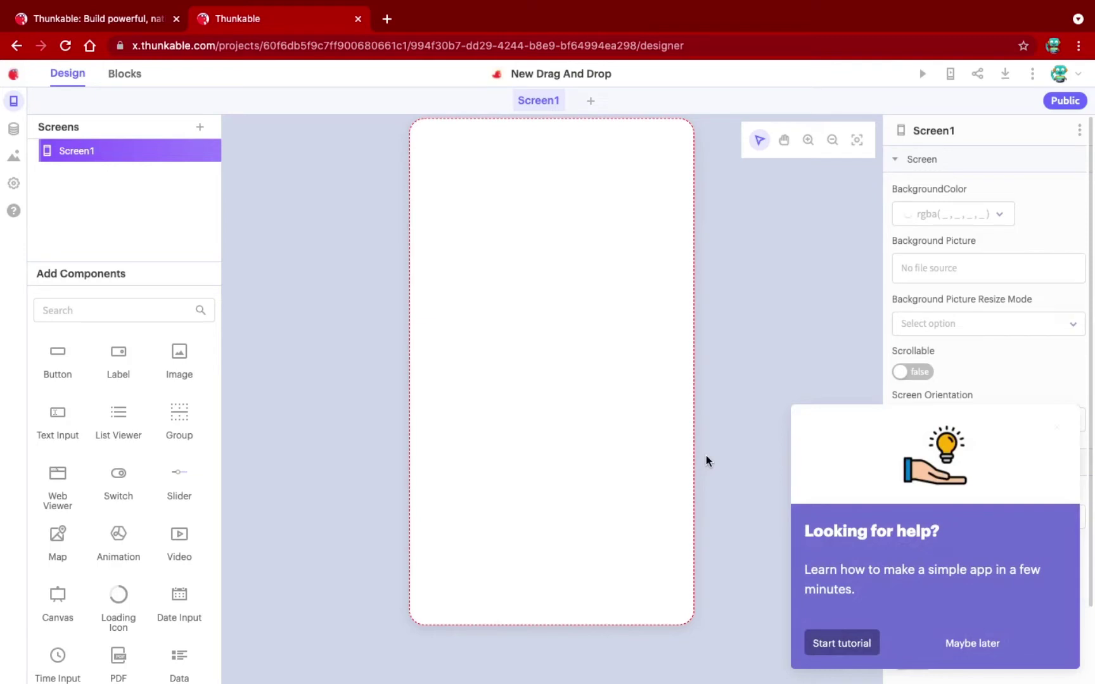
pyautogui.click(969, 653)
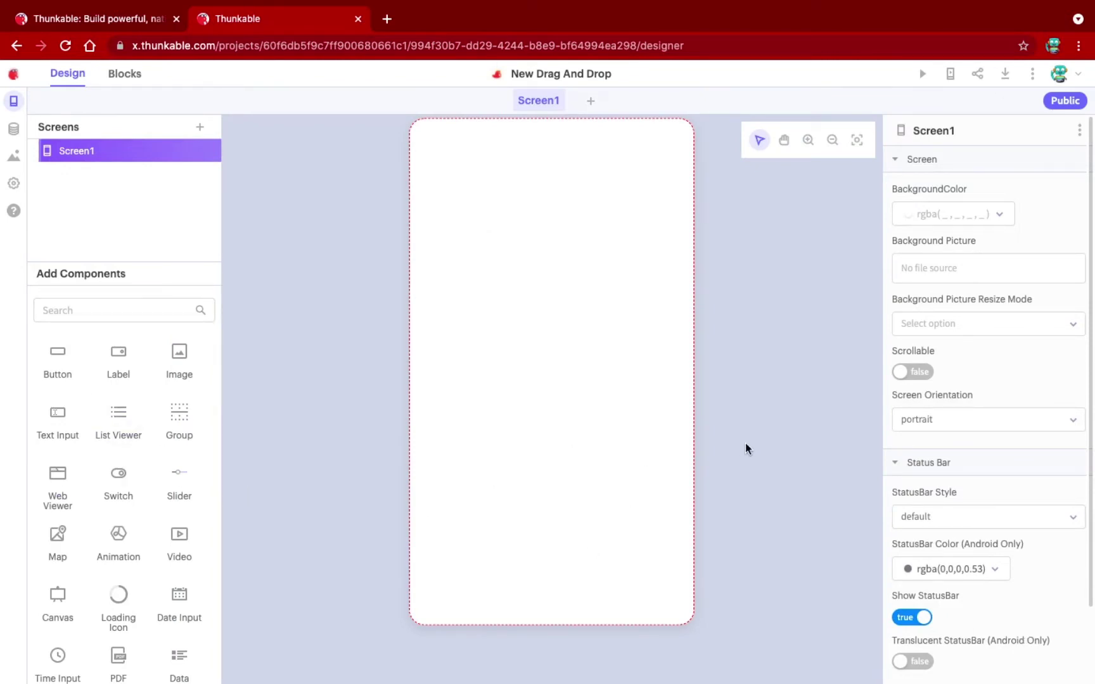
pyautogui.scroll(2, 964, 409)
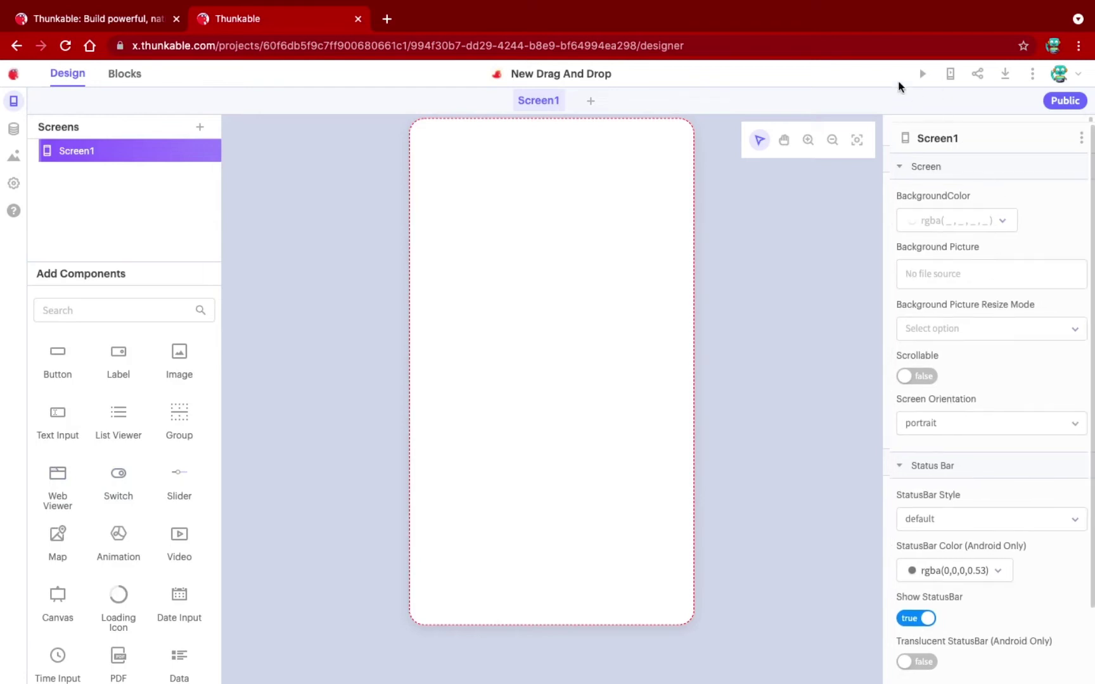
pyautogui.moveTo(956, 138); pyautogui.dragTo(475, 63)
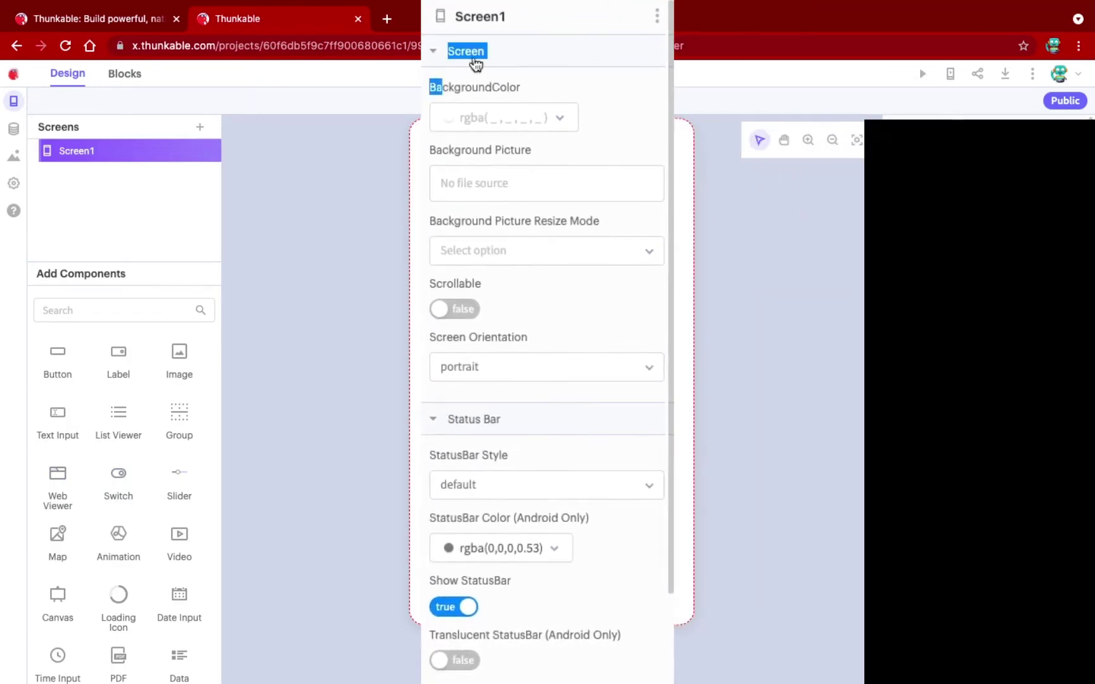
pyautogui.click(570, 118)
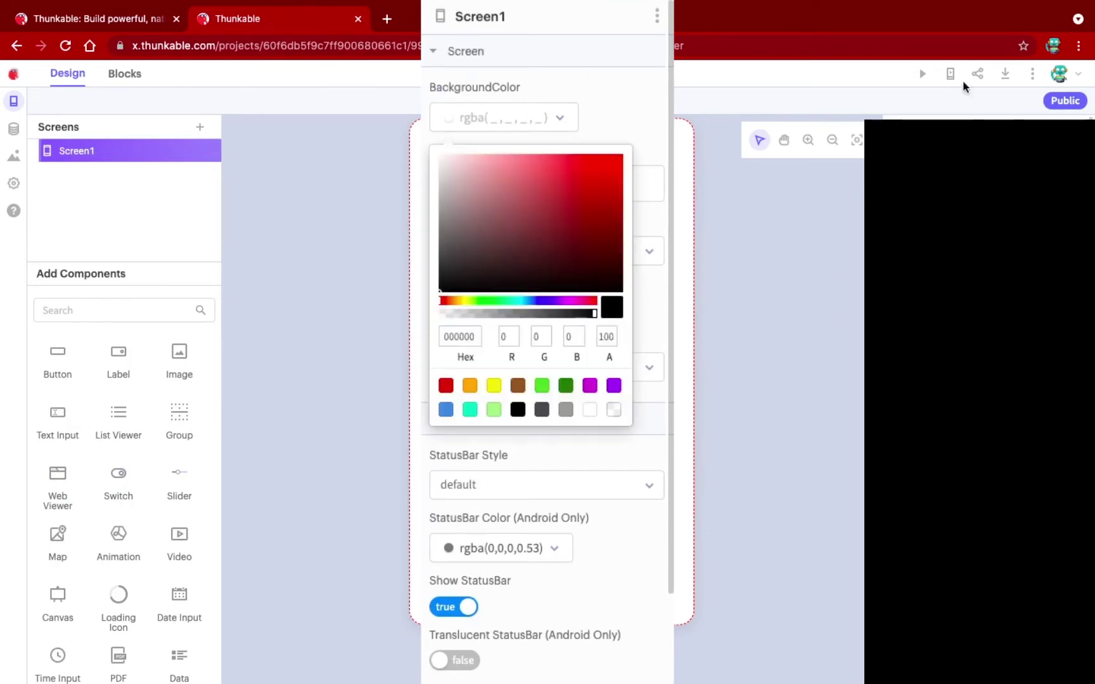
pyautogui.click(836, 518)
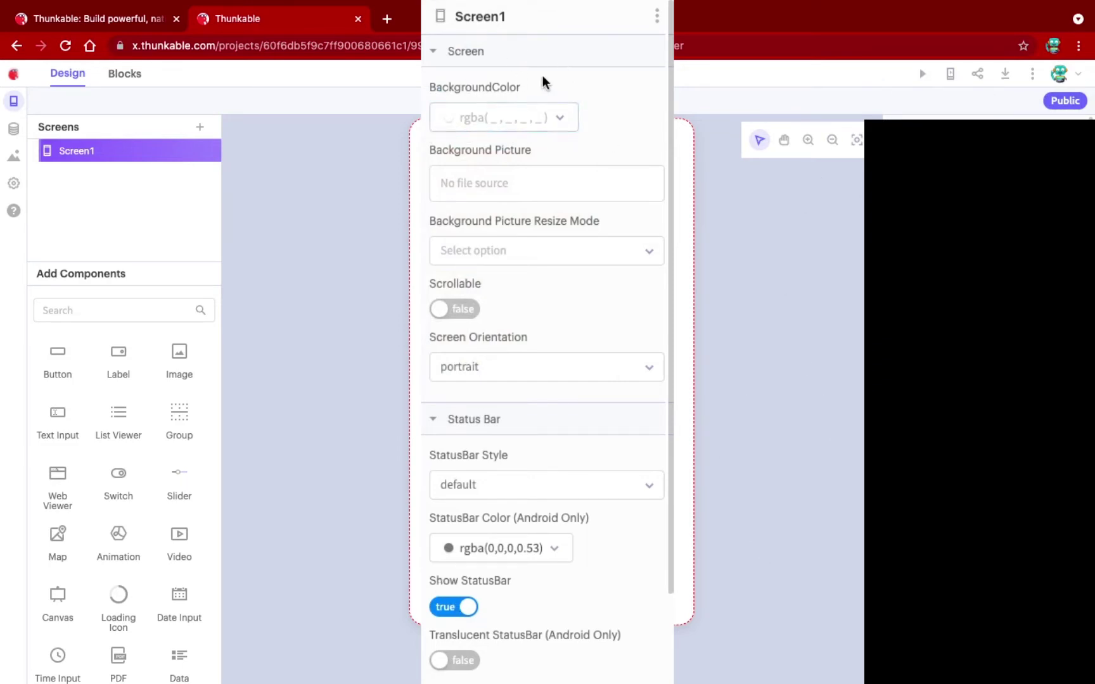
pyautogui.scroll(-3, 489, 372)
pyautogui.scroll(3, 491, 391)
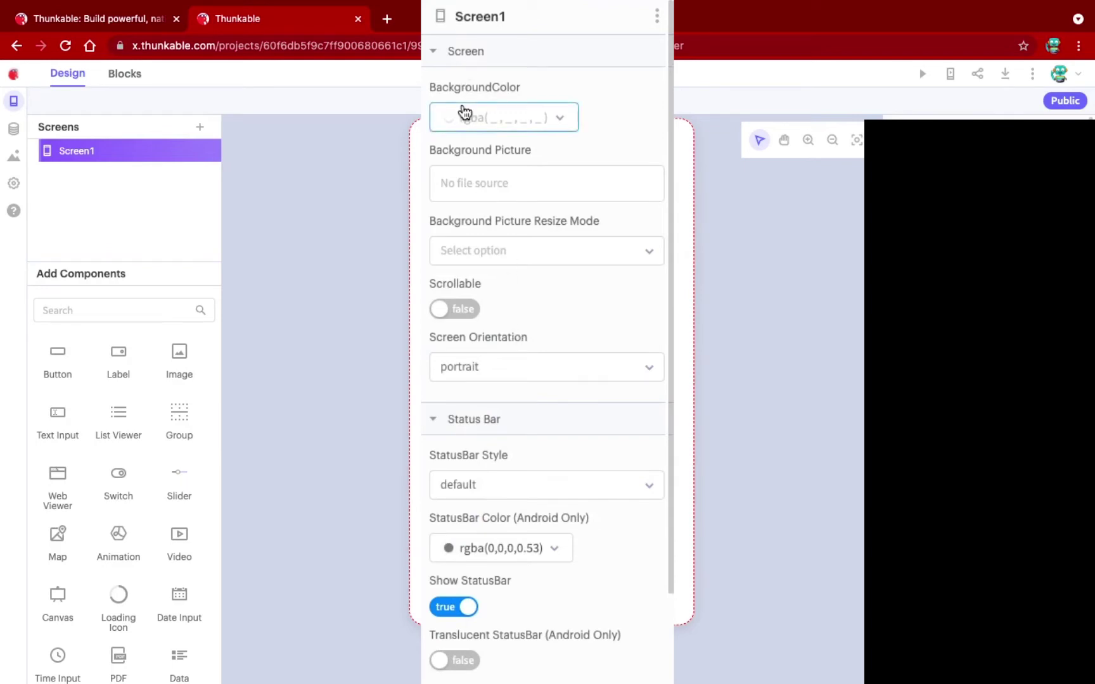
# Set the background color of Screen1 to the off-white rgba(252, 248, 248, 1)
pyautogui.click(465, 113)
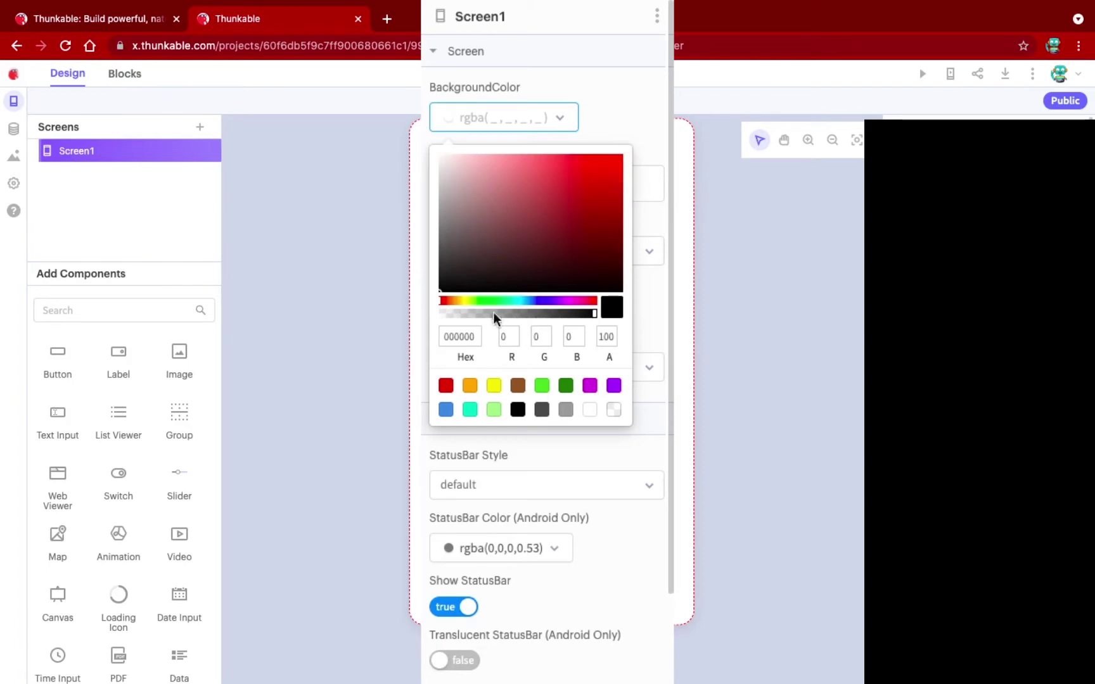
pyautogui.click(441, 300)
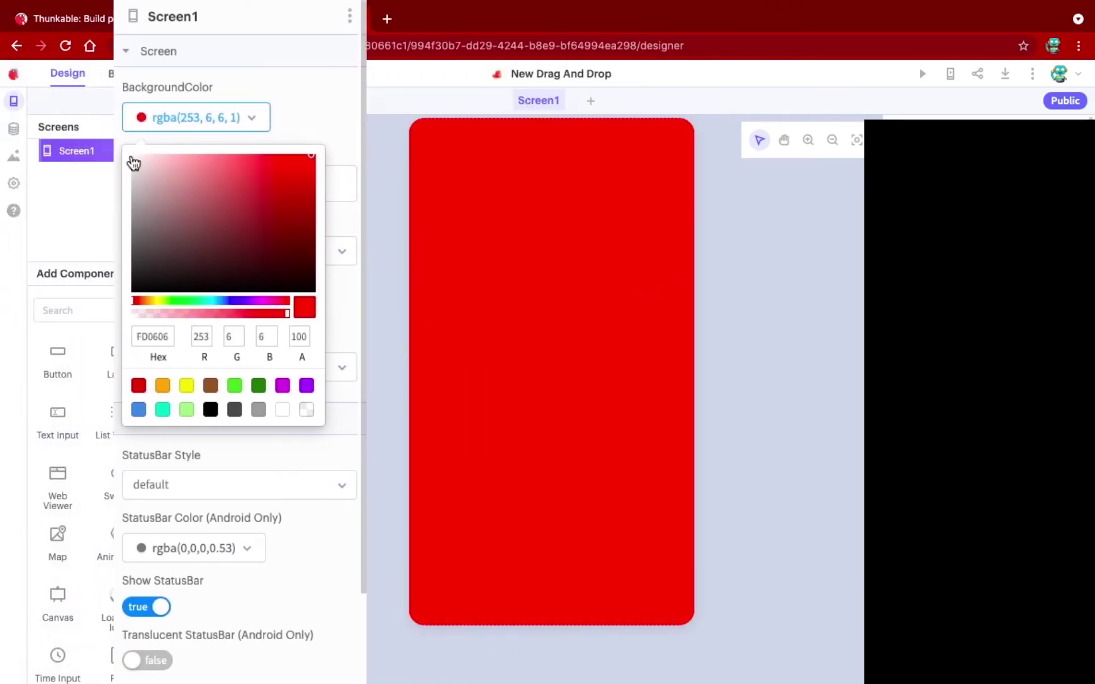
pyautogui.click(335, 408)
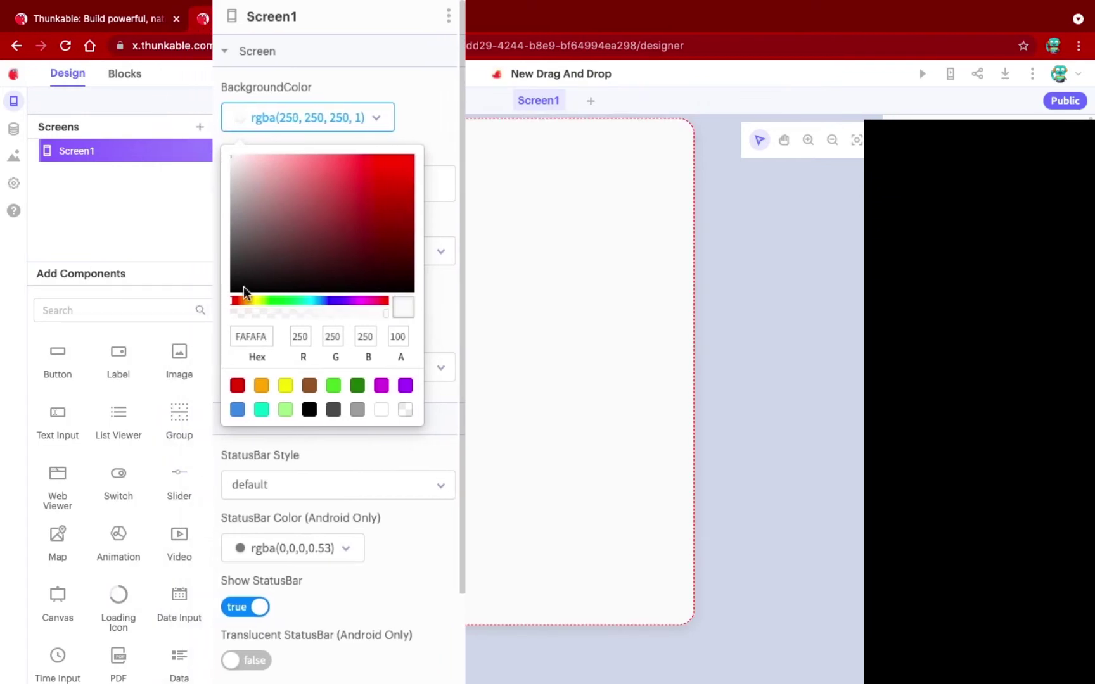
pyautogui.click(523, 168)
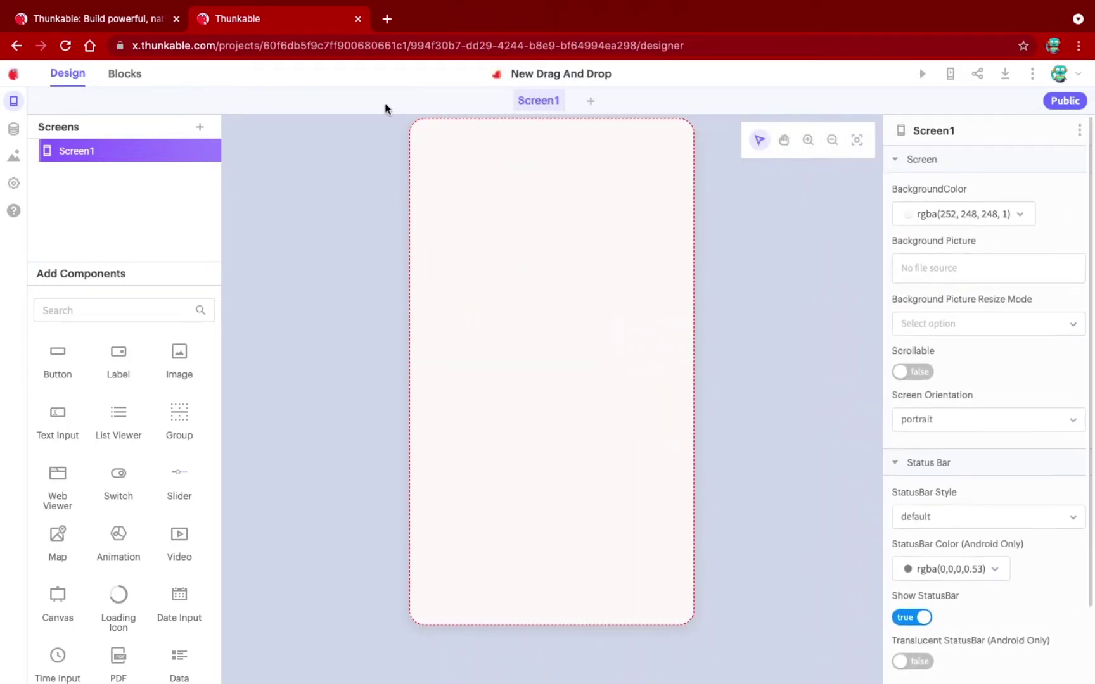
pyautogui.scroll(5, 797, 447)
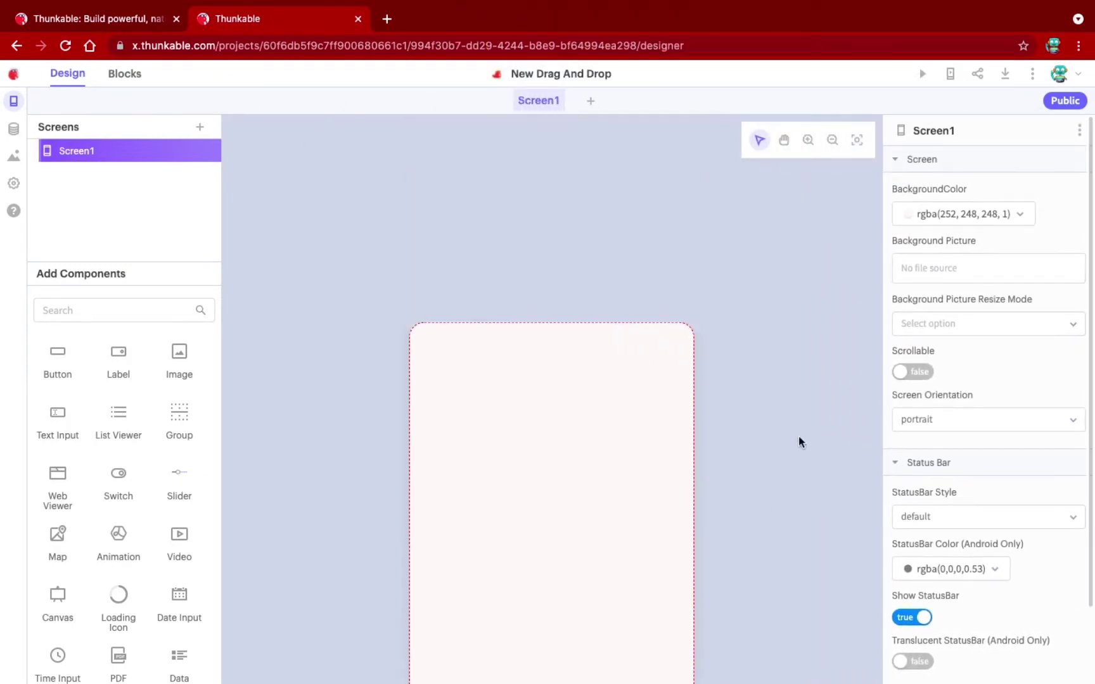
pyautogui.scroll(-5, 798, 442)
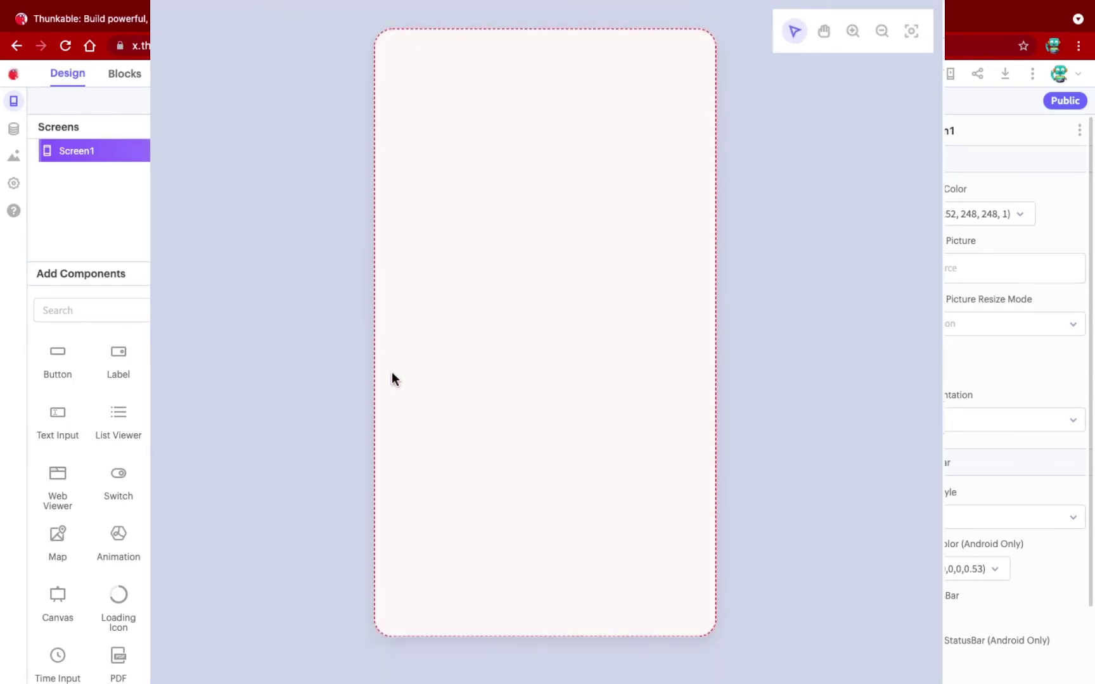
pyautogui.scroll(-3, 380, 323)
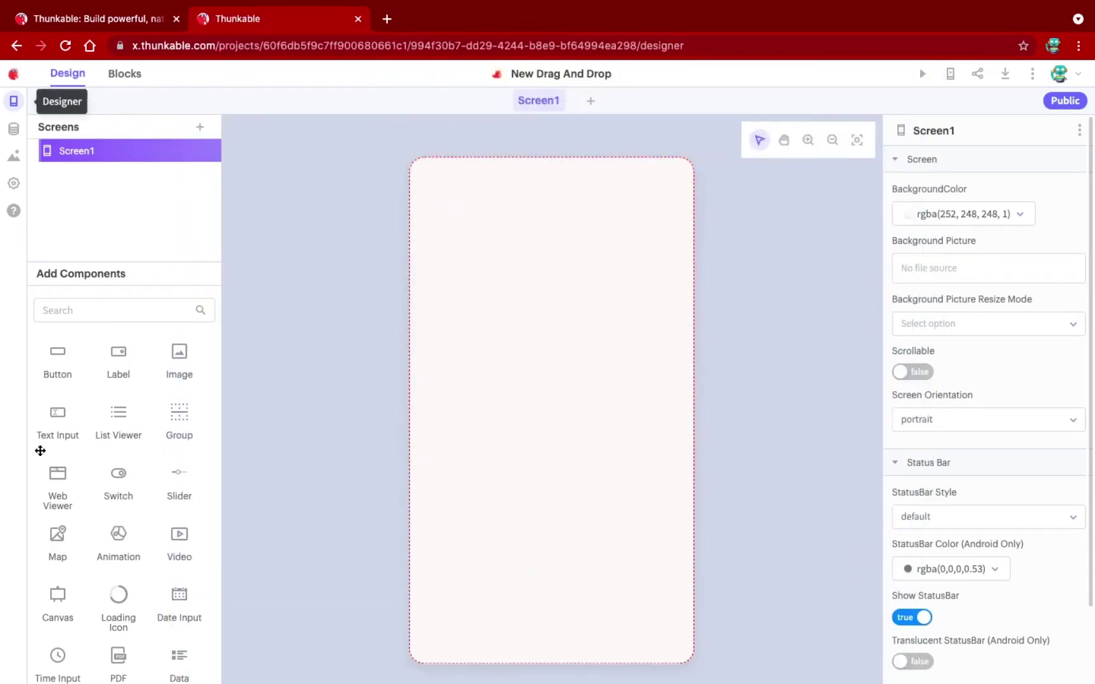
pyautogui.moveTo(184, 328); pyautogui.dragTo(45, 573)
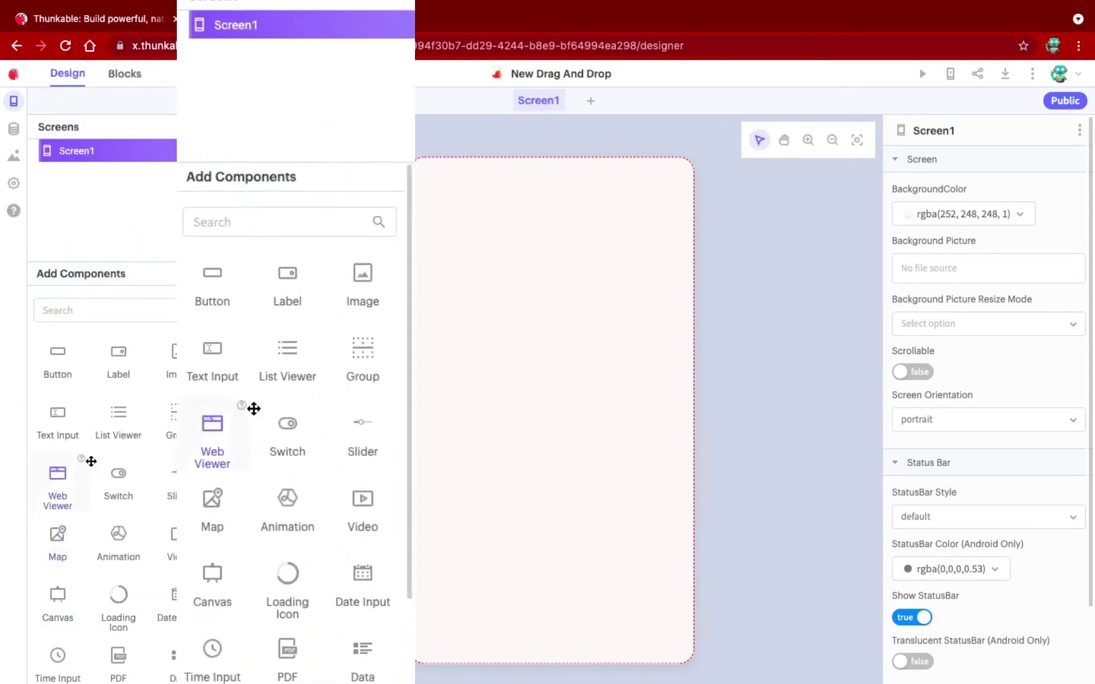
pyautogui.scroll(-2, 91, 469)
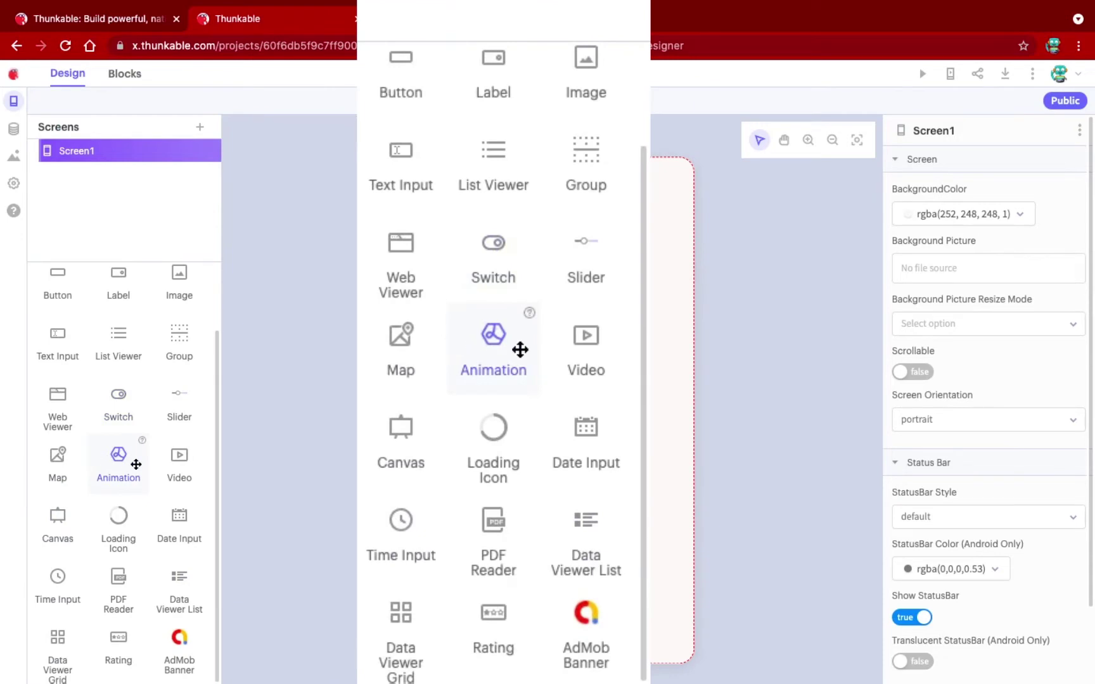
pyautogui.scroll(2, 156, 442)
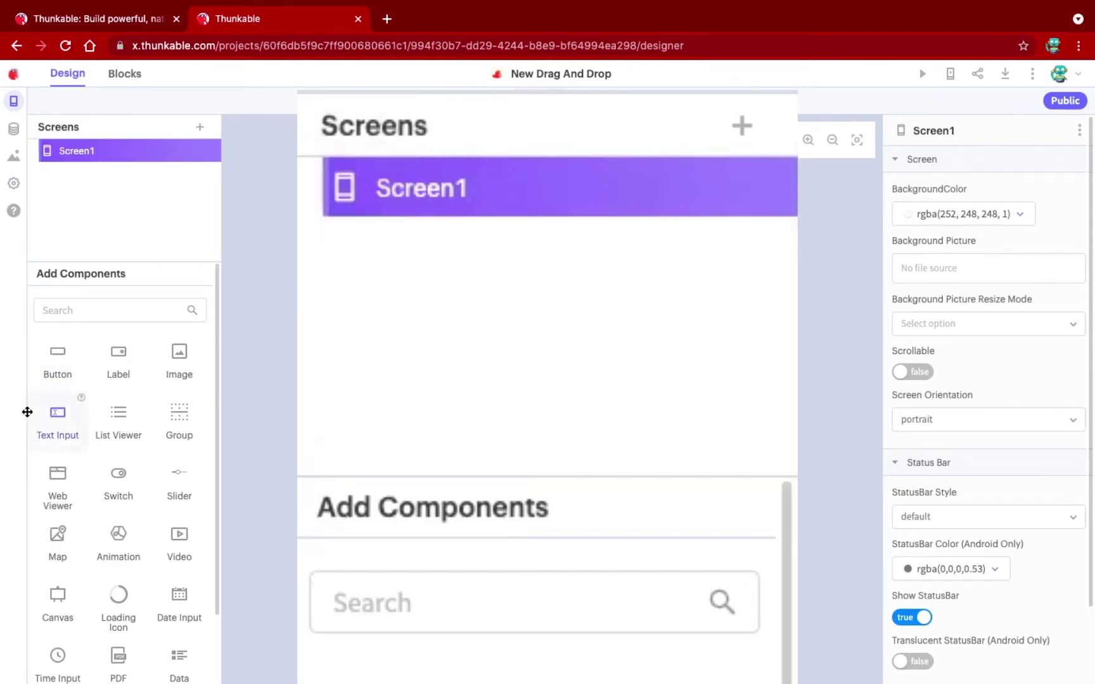
# Add a Button component to Screen1 and delete it again
pyautogui.moveTo(51, 364); pyautogui.dragTo(64, 155)
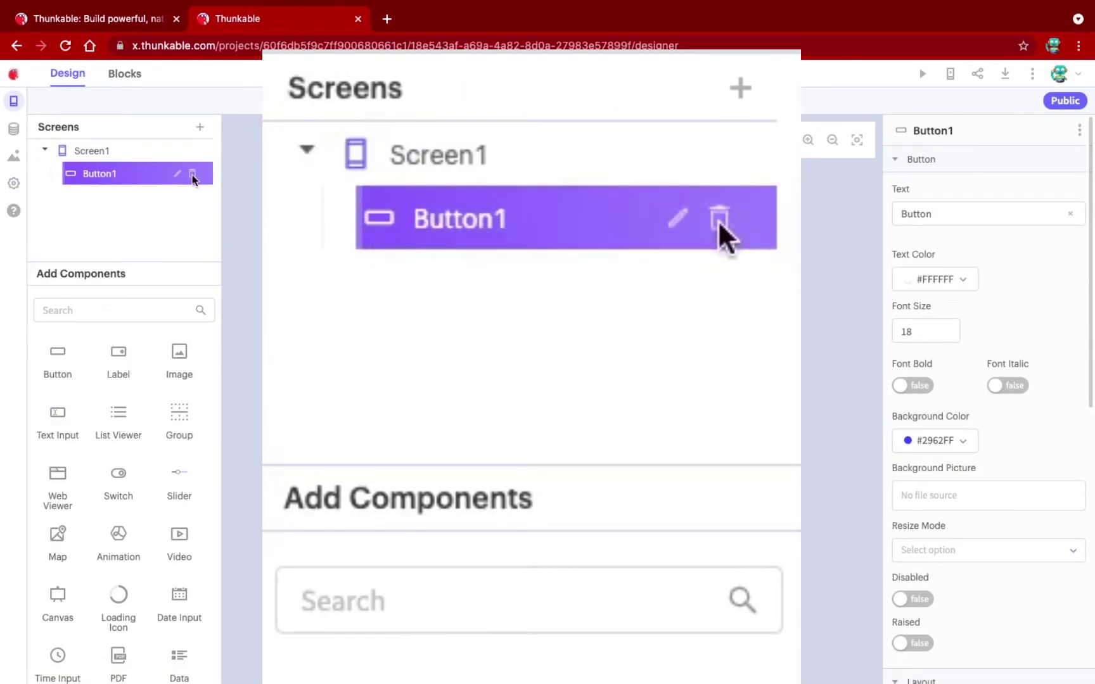
pyautogui.click(192, 175)
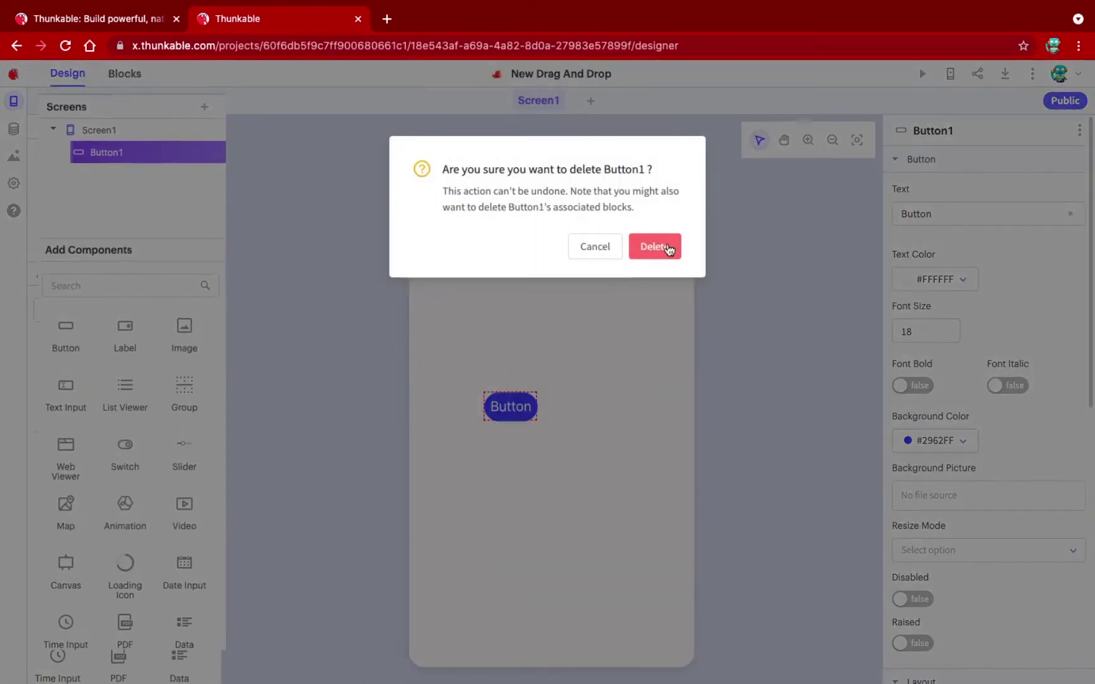
pyautogui.click(668, 247)
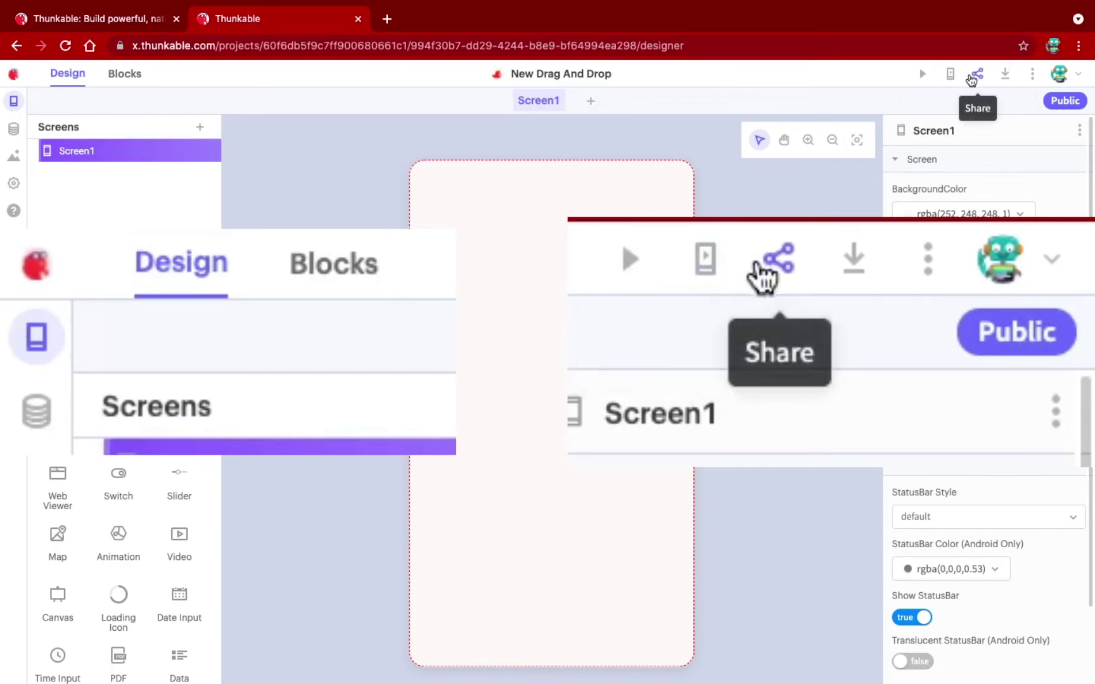
pyautogui.click(1034, 74)
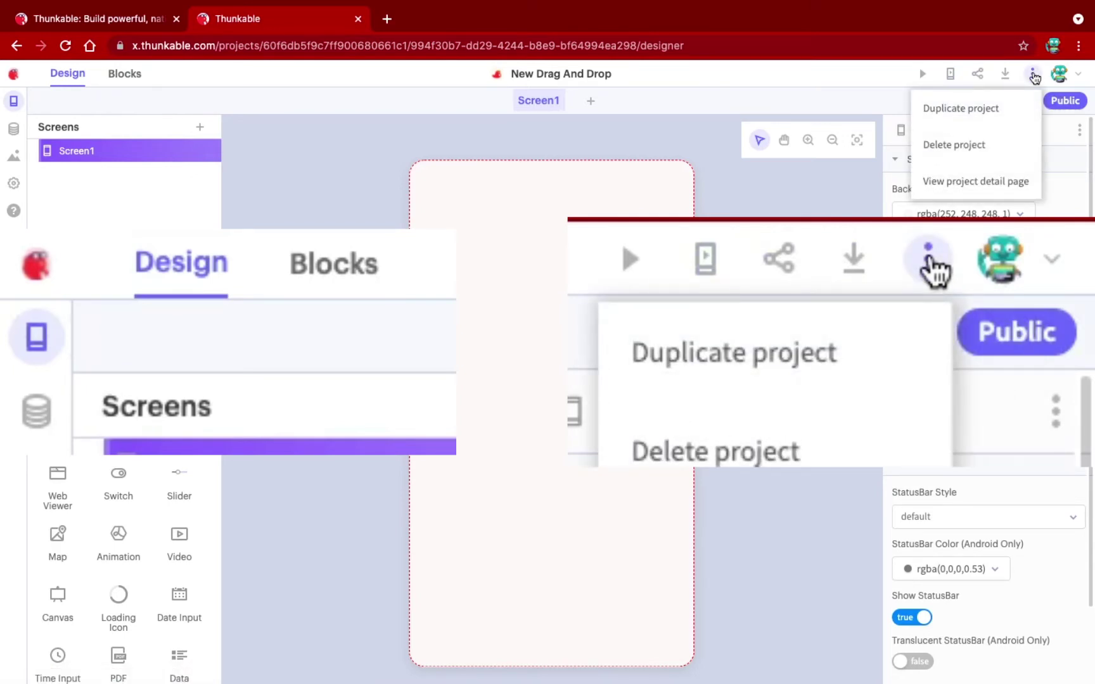
pyautogui.click(1028, 118)
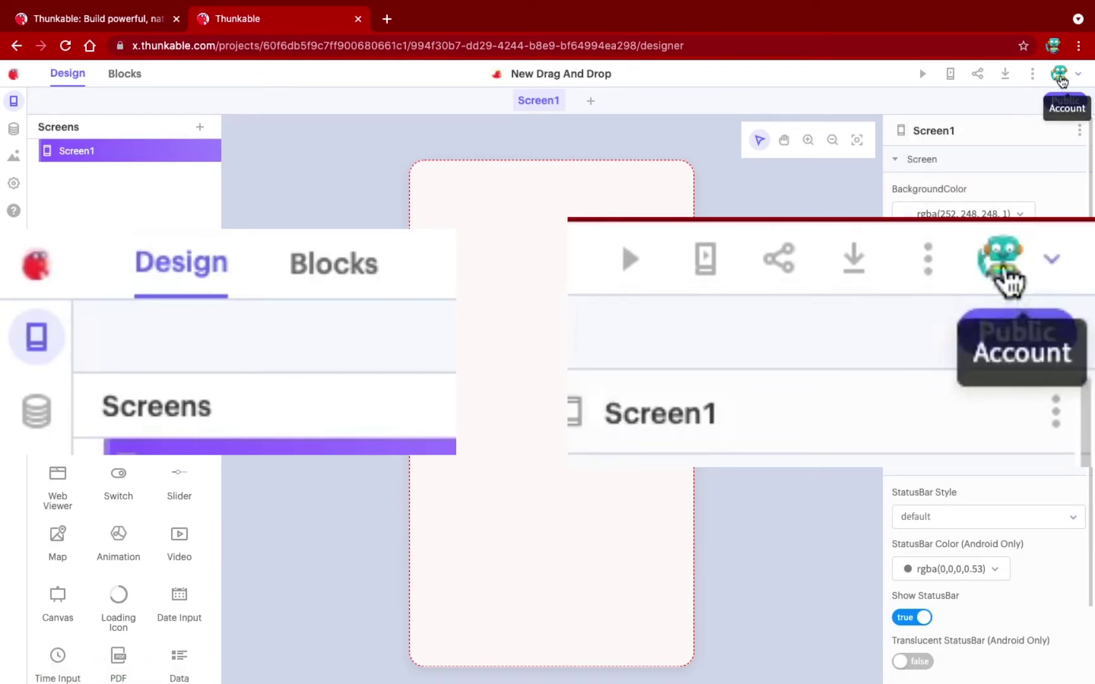
# Look at the empty Blocks editor and the list of available components in the designer
pyautogui.click(113, 71)
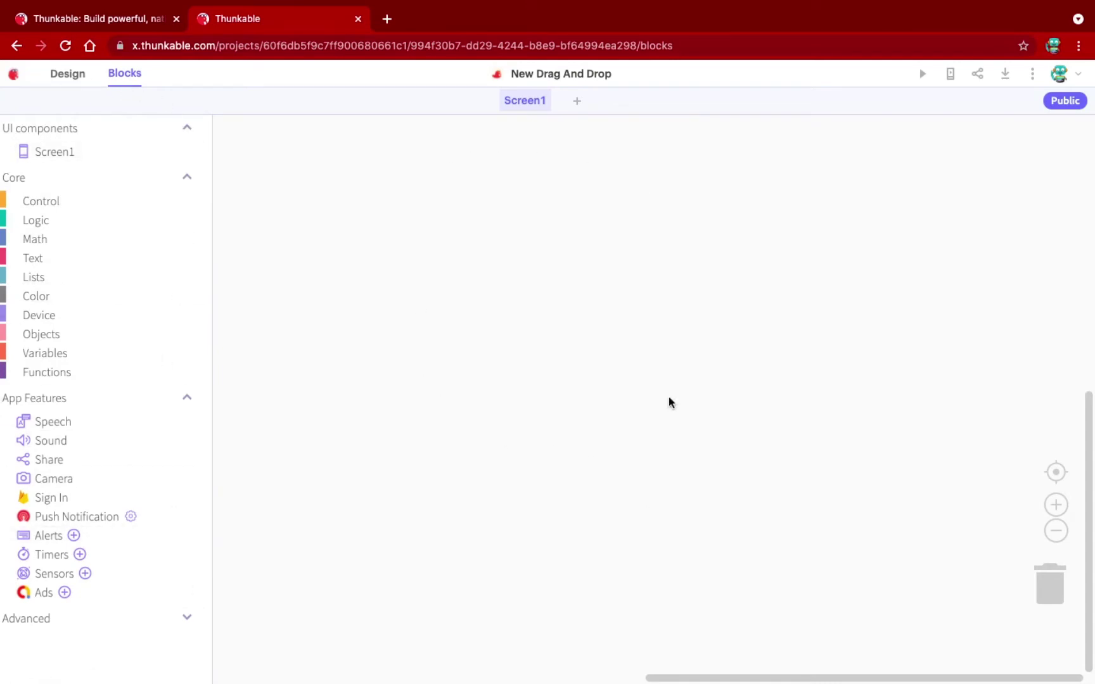
pyautogui.click(67, 73)
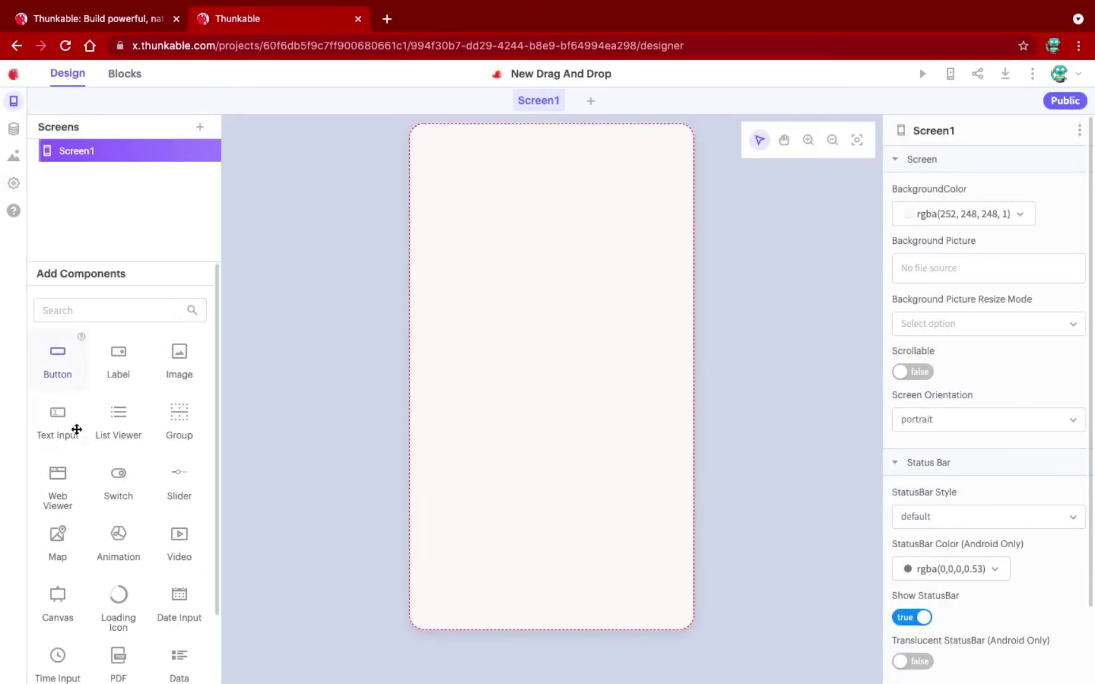
pyautogui.moveTo(81, 458)
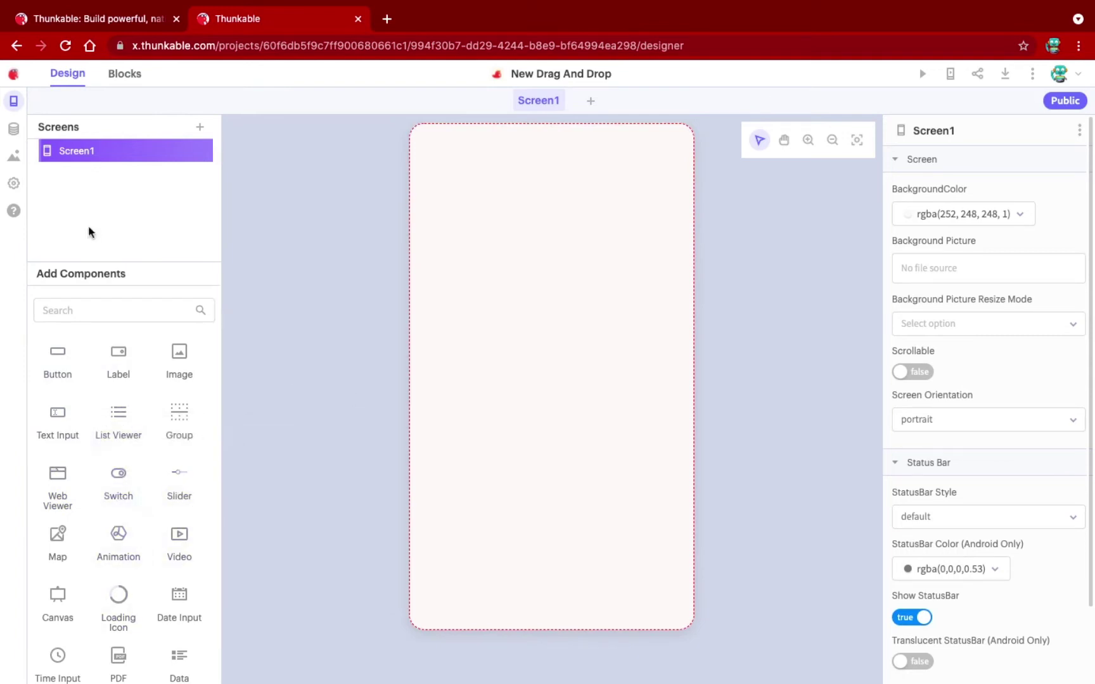
pyautogui.scroll(-1, 151, 397)
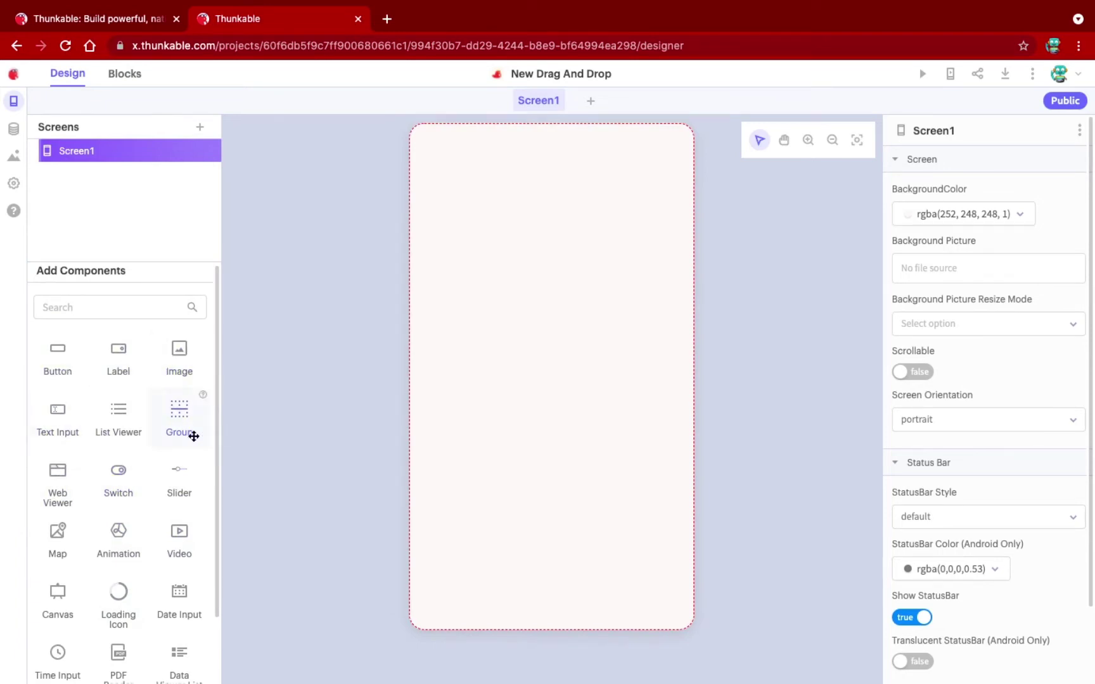
# Add a Slider near the upper centre of Screen1 and a Rating component roughly centred just below it
pyautogui.scroll(-3, 186, 555)
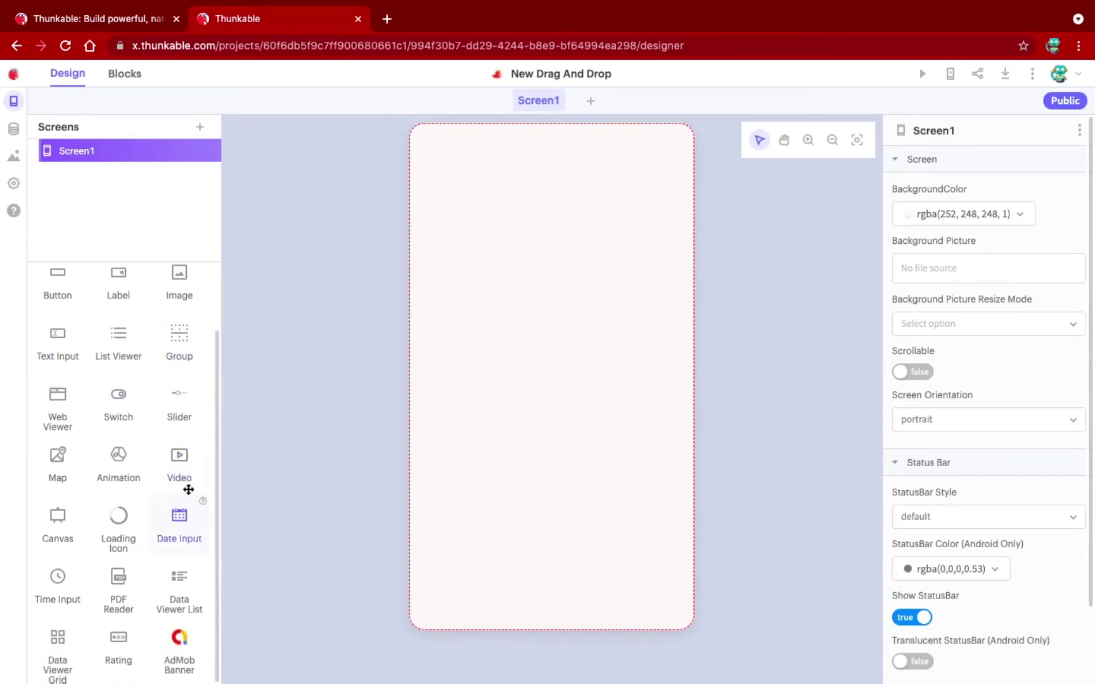
pyautogui.moveTo(541, 398); pyautogui.dragTo(541, 359)
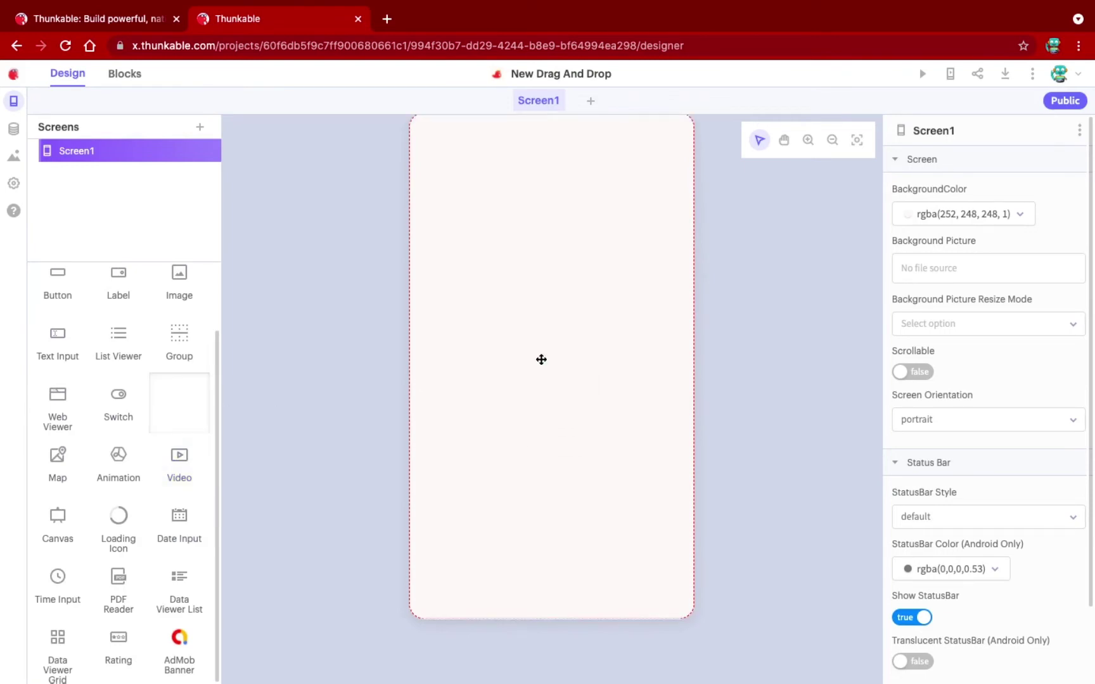
pyautogui.moveTo(115, 641); pyautogui.dragTo(567, 429)
pyautogui.moveTo(601, 366); pyautogui.dragTo(554, 217)
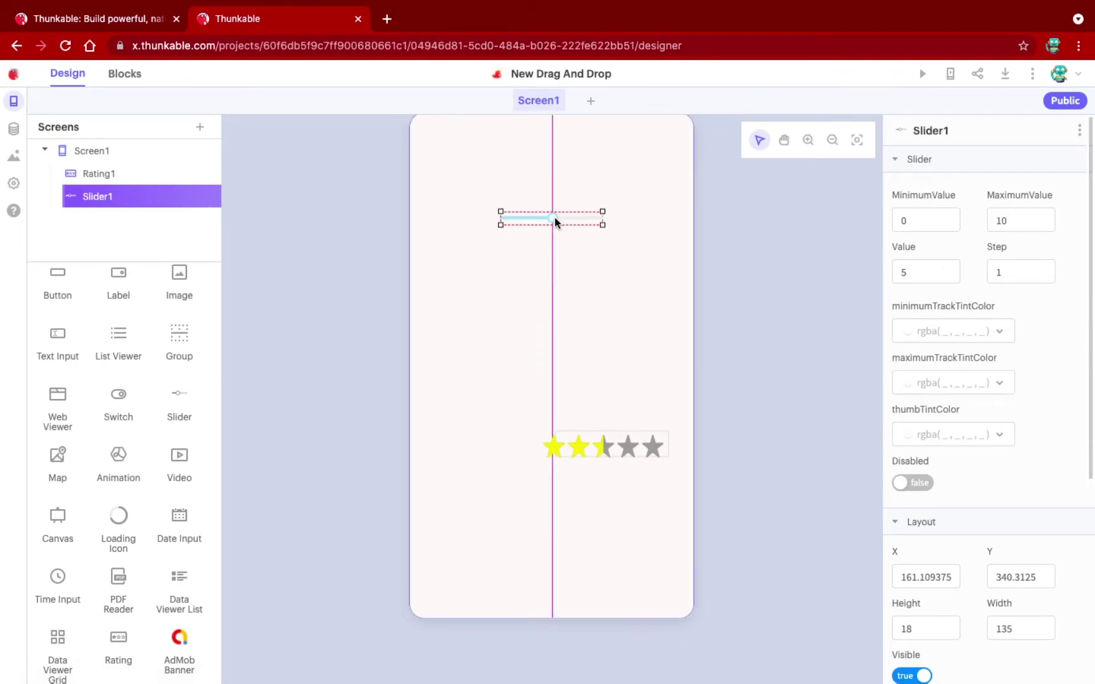
pyautogui.click(627, 449)
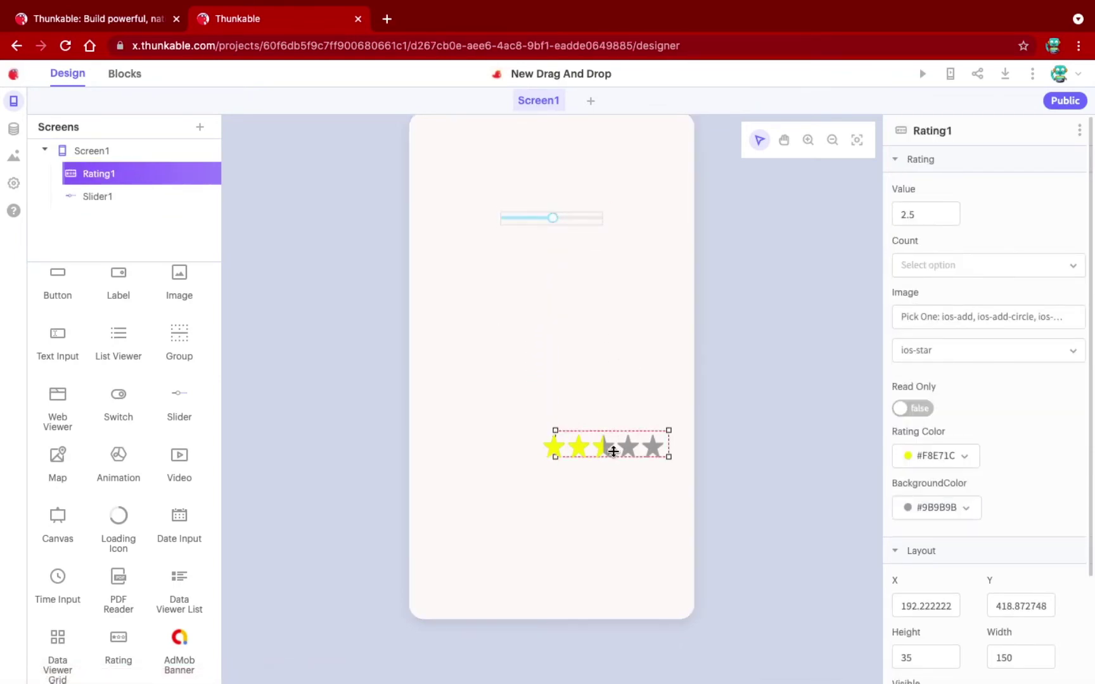
pyautogui.moveTo(611, 444); pyautogui.dragTo(552, 265)
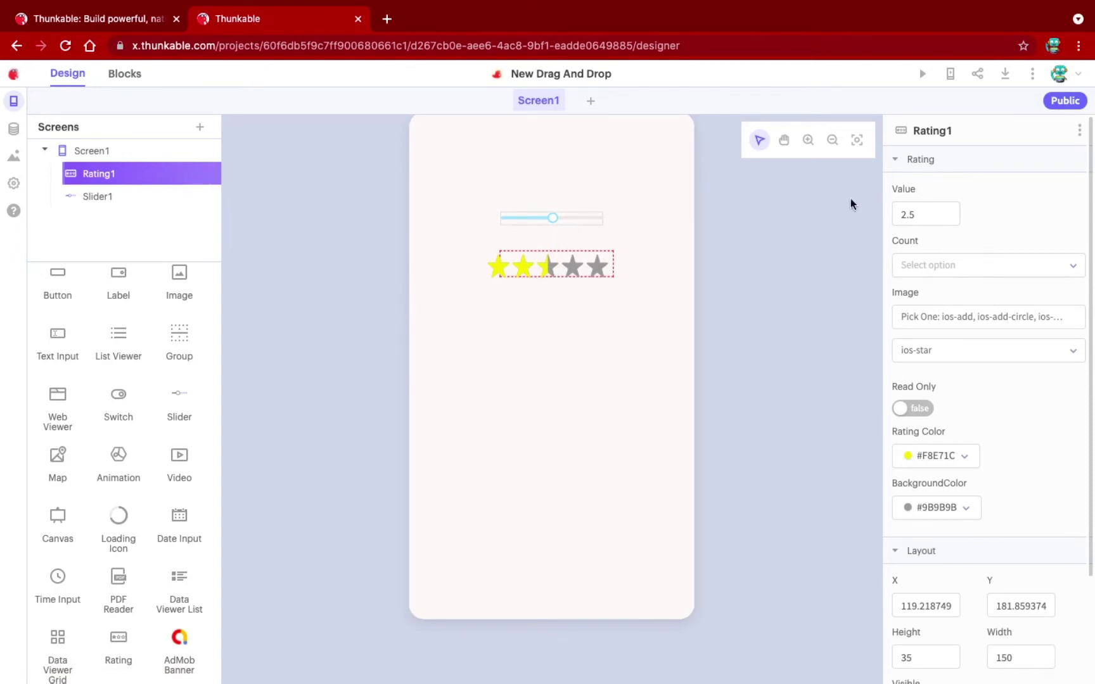
# Set the Rating component's Count to 10
pyautogui.click(936, 275)
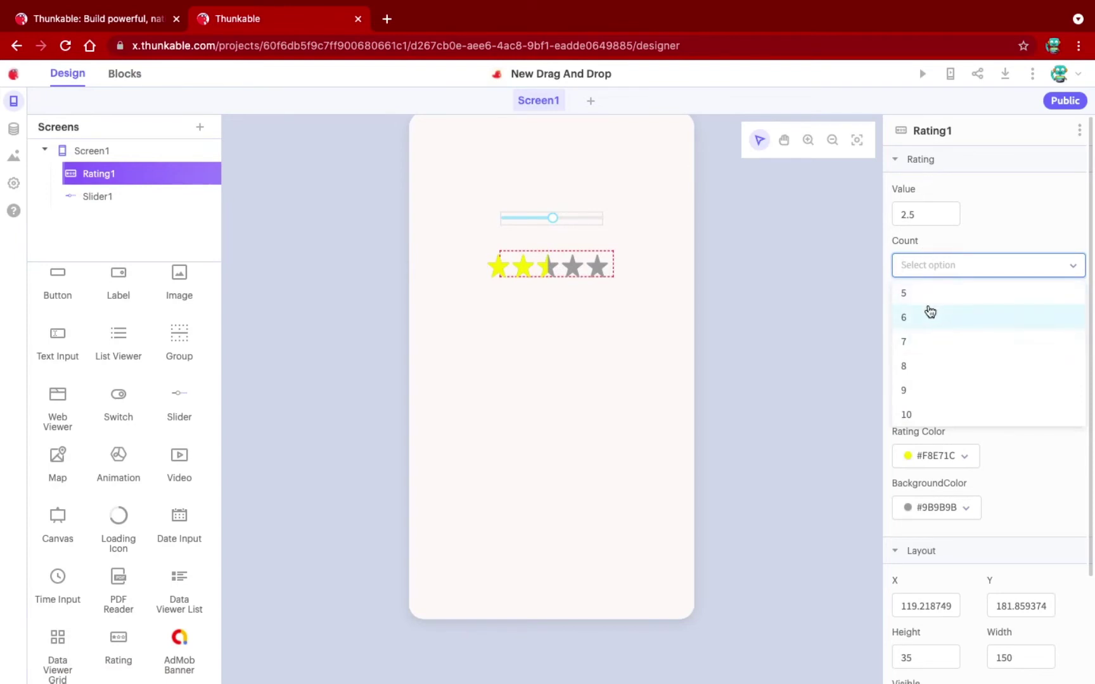
pyautogui.write('10.')
pyautogui.press('BackSpace')
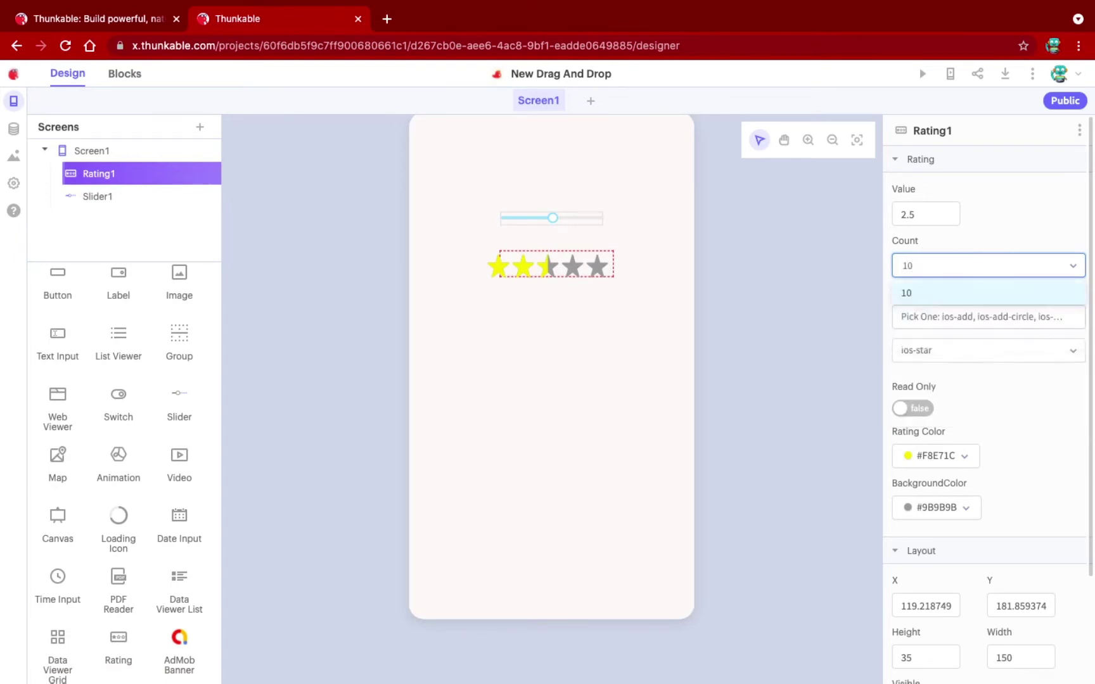
pyautogui.press('Return')
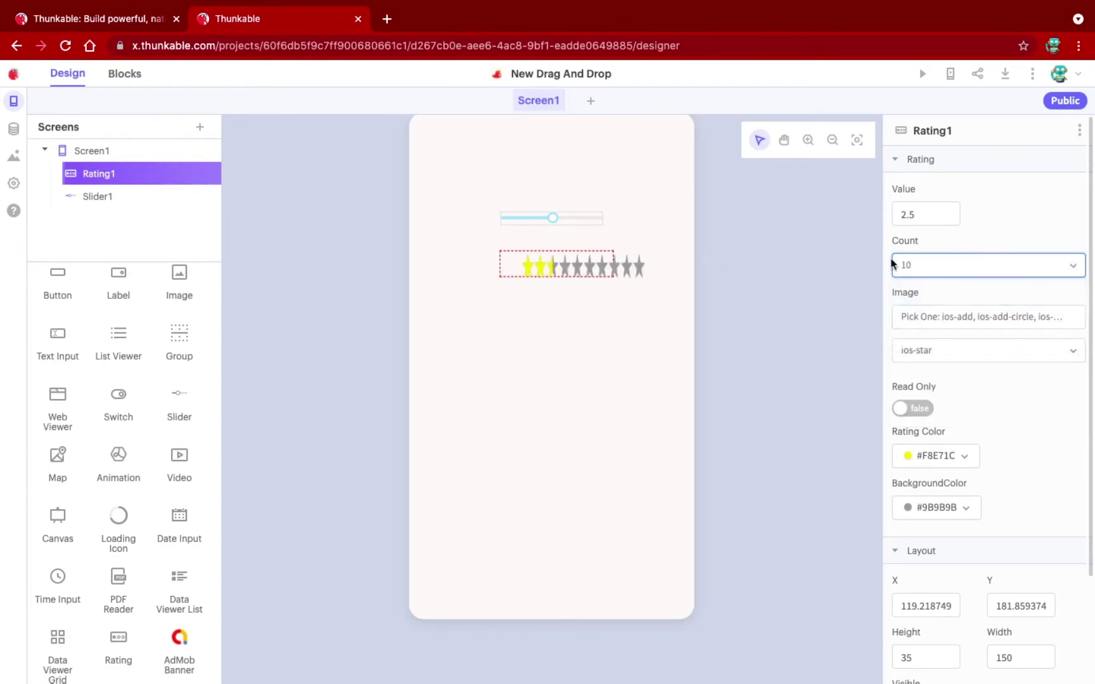
# Try to set the Rating component's Count to 50, and return it to 10
pyautogui.click(948, 262)
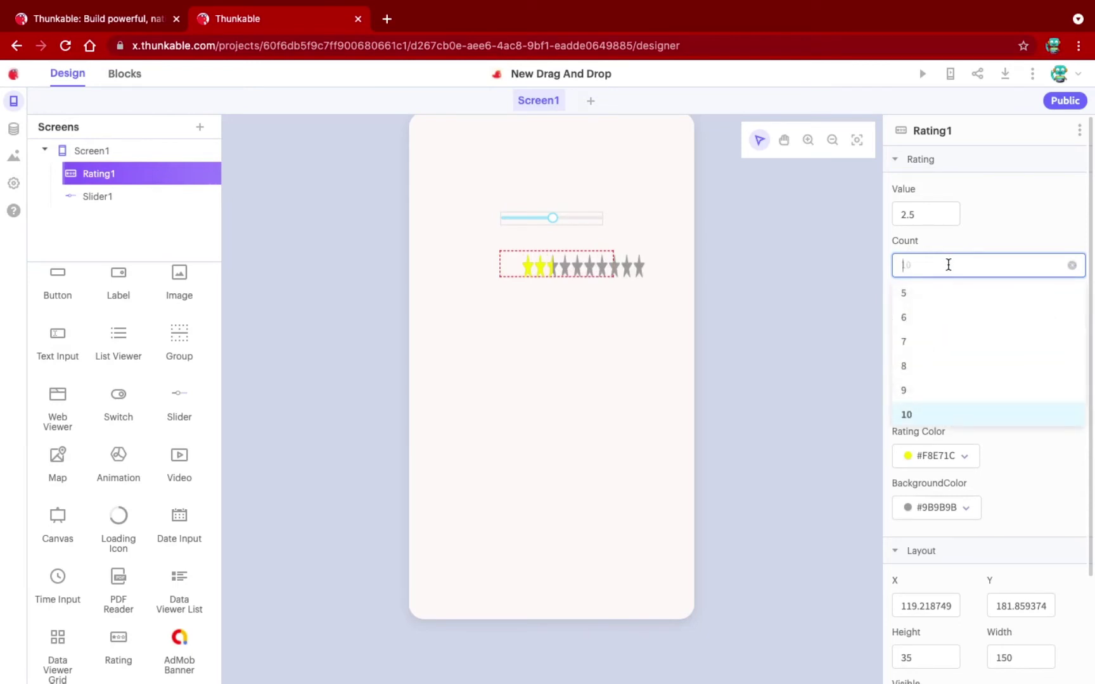
pyautogui.write('50')
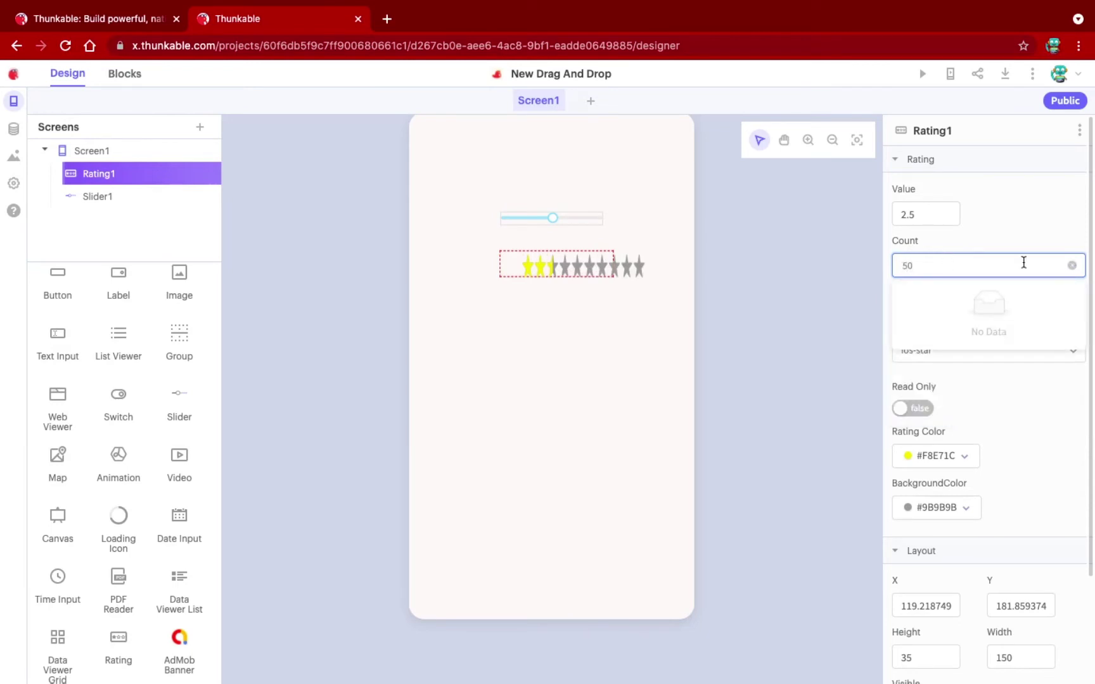
pyautogui.press('BackSpace')
pyautogui.press('BackSpace')
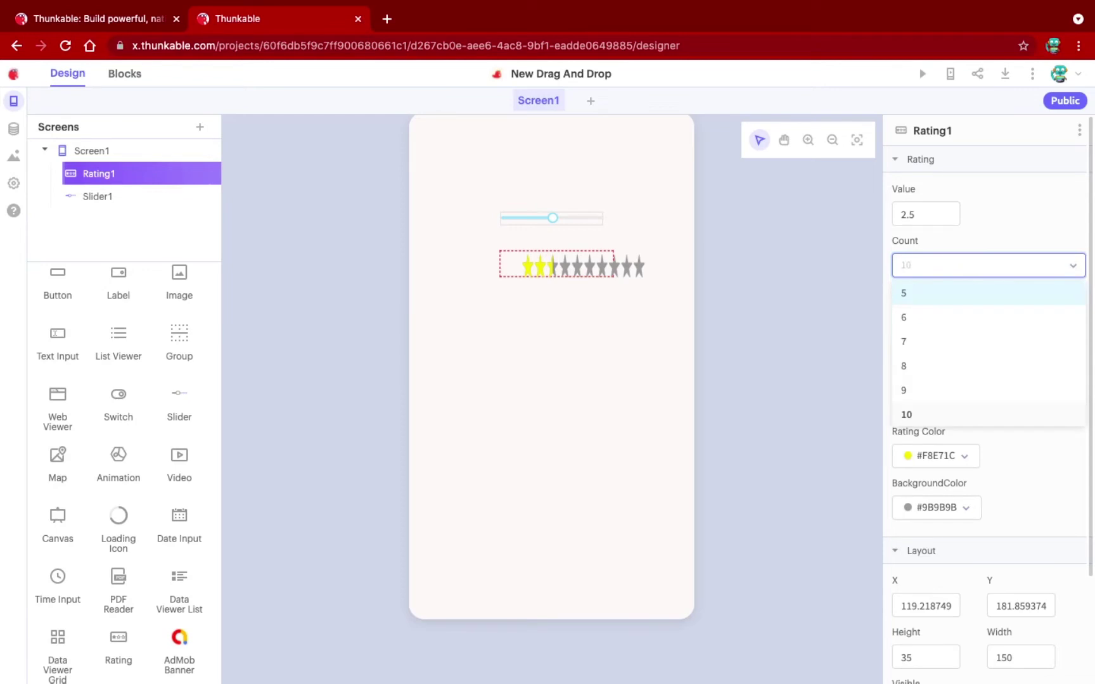
pyautogui.write('10')
pyautogui.press('Return')
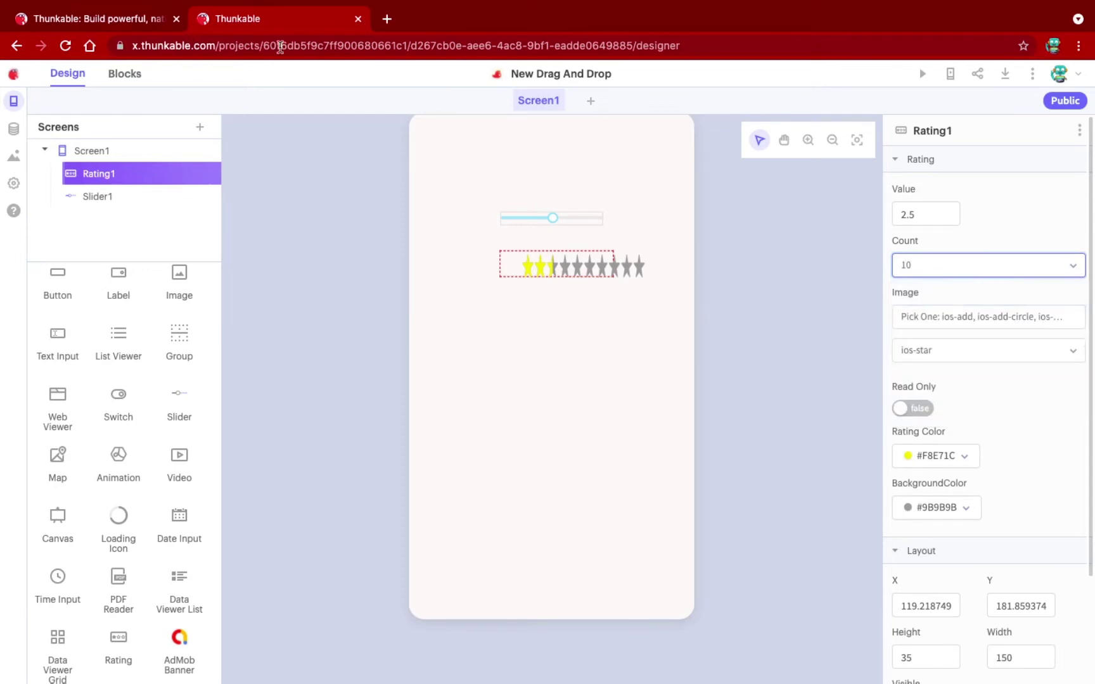
# Widen the Rating to nearly the full screen width and move the Slider down, directly above it
pyautogui.moveTo(576, 261); pyautogui.dragTo(686, 284)
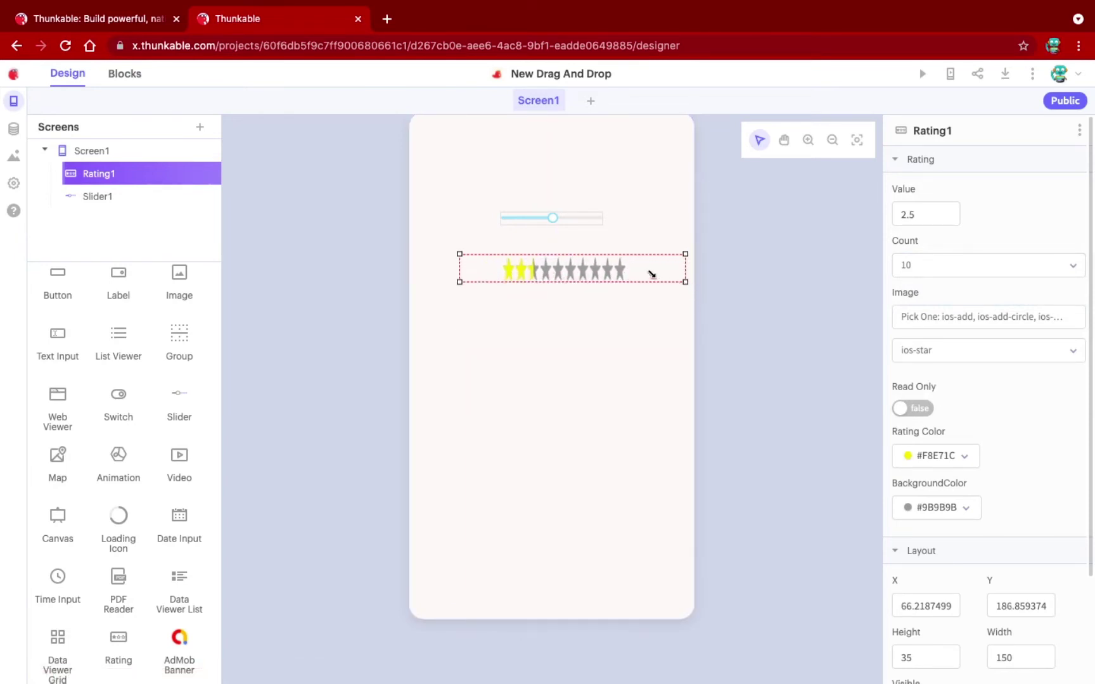
pyautogui.click(572, 221)
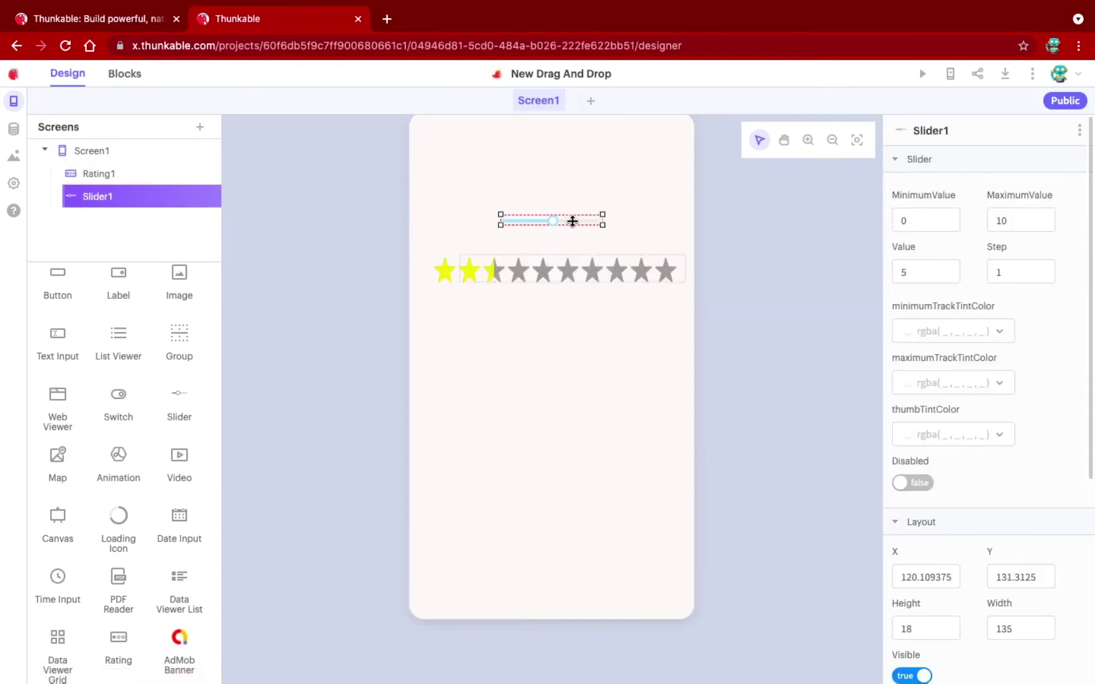
pyautogui.moveTo(572, 221); pyautogui.dragTo(551, 245)
# Add a Label component to Screen1 just below the Rating
pyautogui.moveTo(308, 318); pyautogui.dragTo(115, 313)
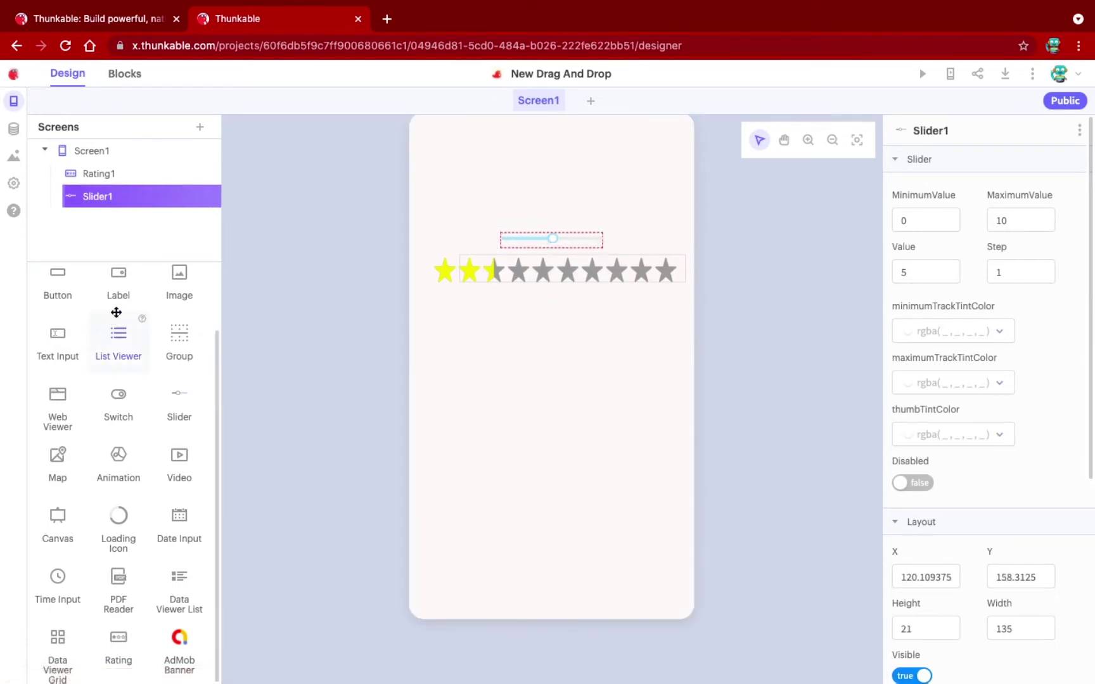
pyautogui.moveTo(285, 363); pyautogui.dragTo(546, 304)
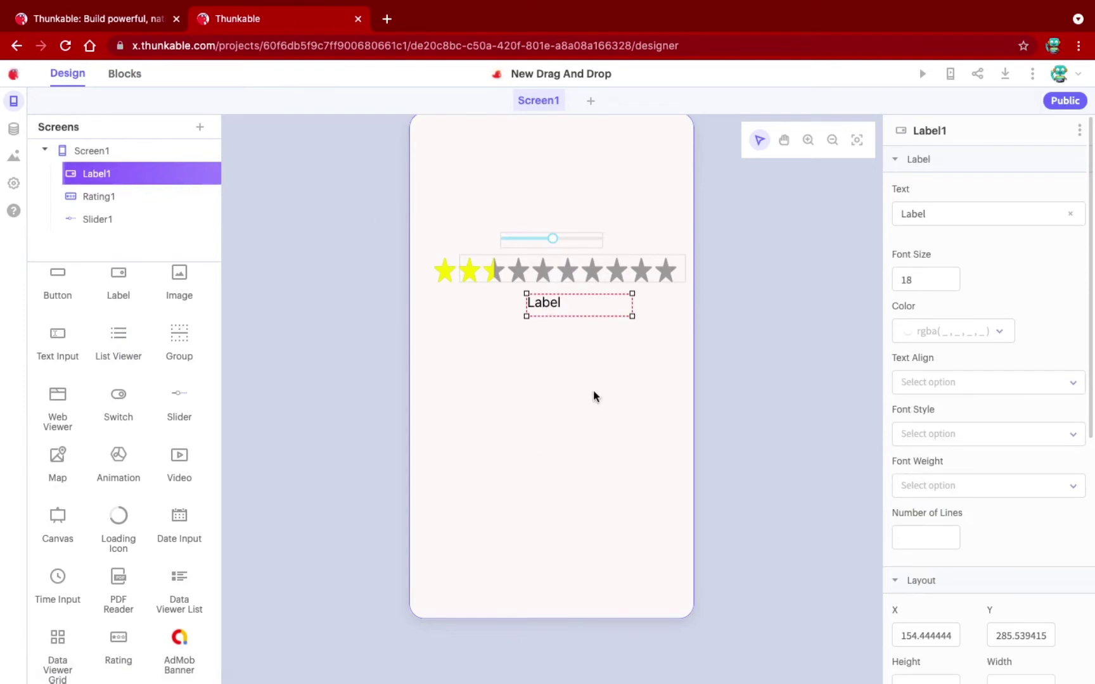
# Add a "when Slider1 on Value Change" event block for Screen1, and trash the extra copy so only one remains
pyautogui.click(124, 75)
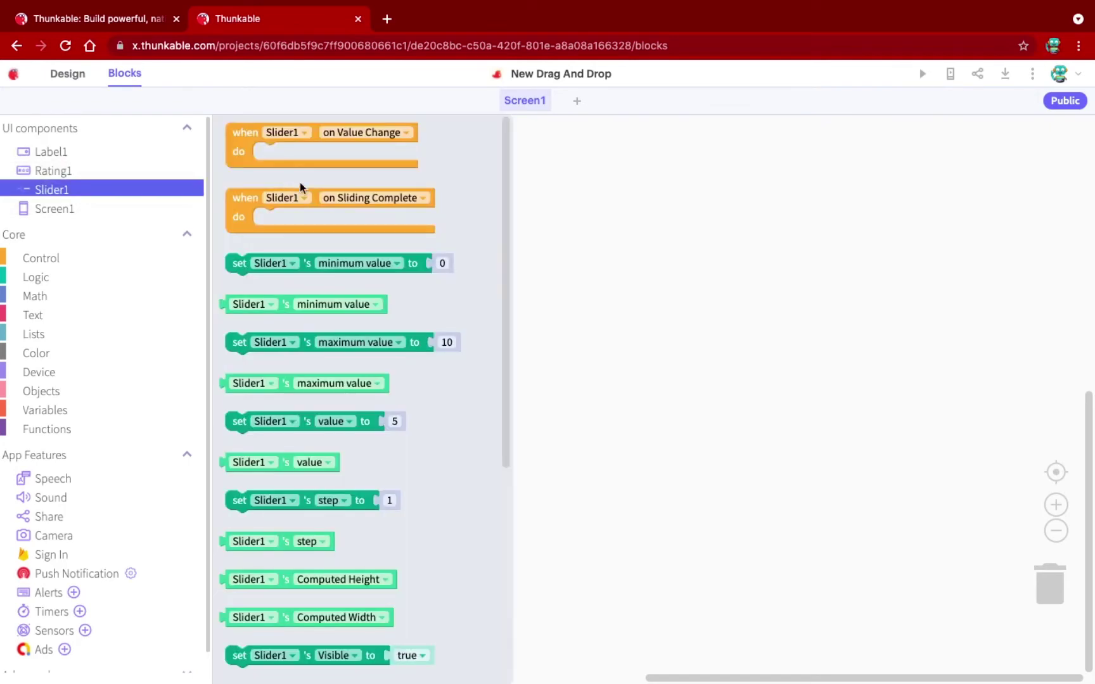
pyautogui.moveTo(240, 134); pyautogui.dragTo(440, 244)
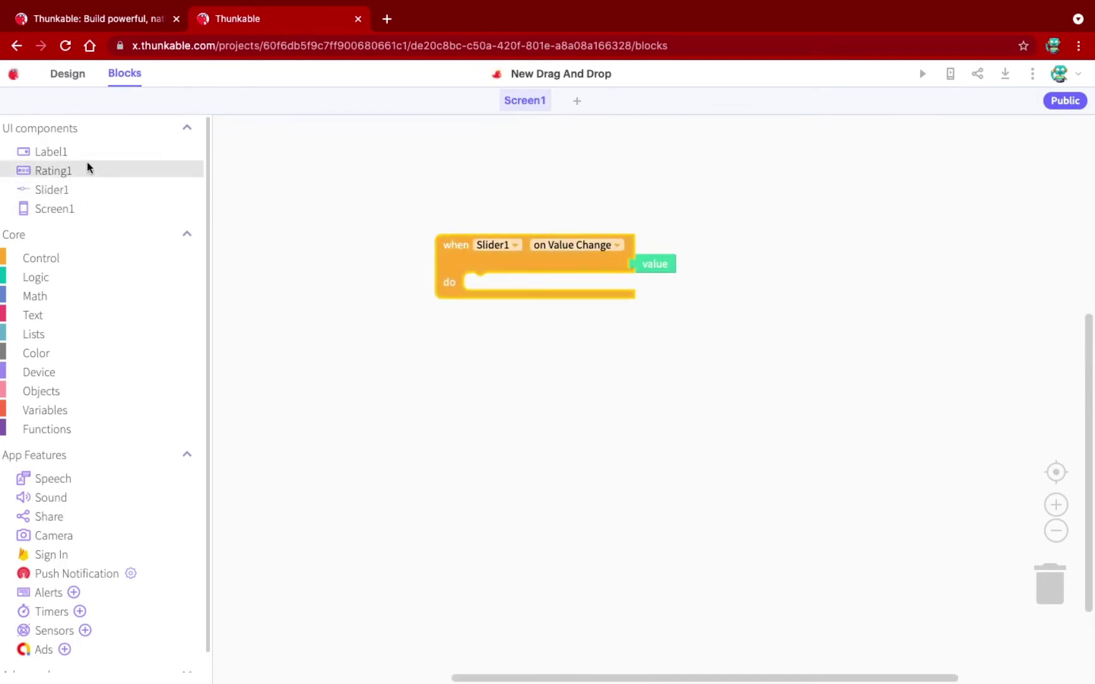
pyautogui.click(178, 189)
pyautogui.click(230, 139)
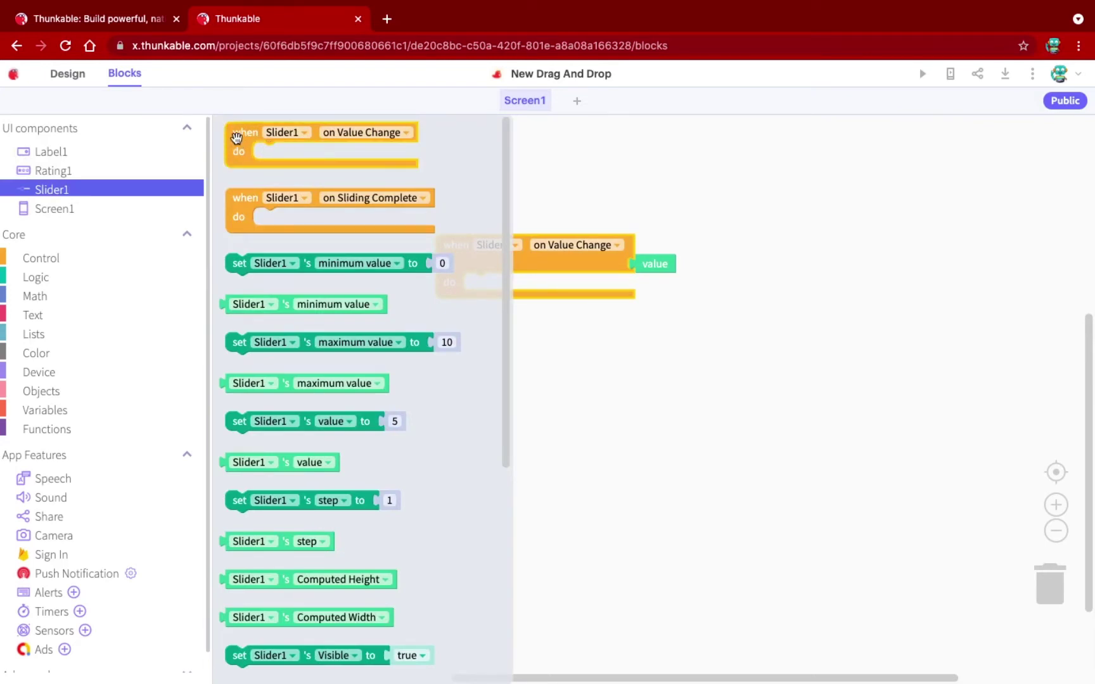
pyautogui.moveTo(236, 139); pyautogui.dragTo(368, 167)
pyautogui.click(470, 261)
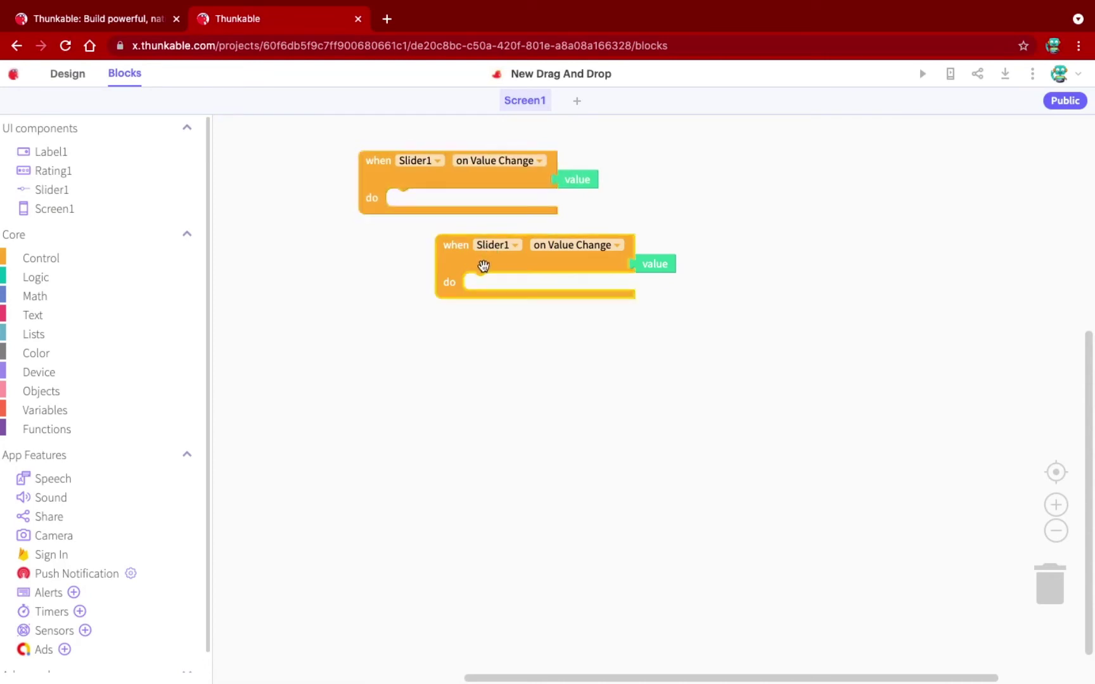
pyautogui.moveTo(481, 269); pyautogui.dragTo(1064, 610)
pyautogui.moveTo(1055, 596); pyautogui.dragTo(1051, 591)
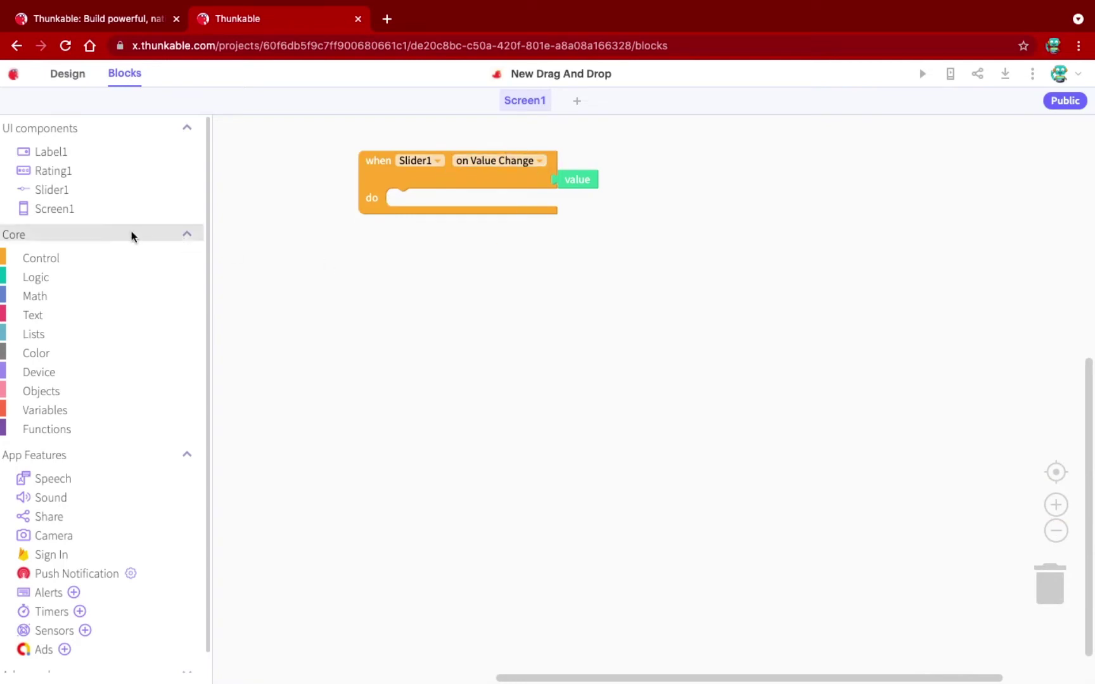
# Inside the Slider1 value change event, set Label1's Text to the event's value
pyautogui.click(94, 155)
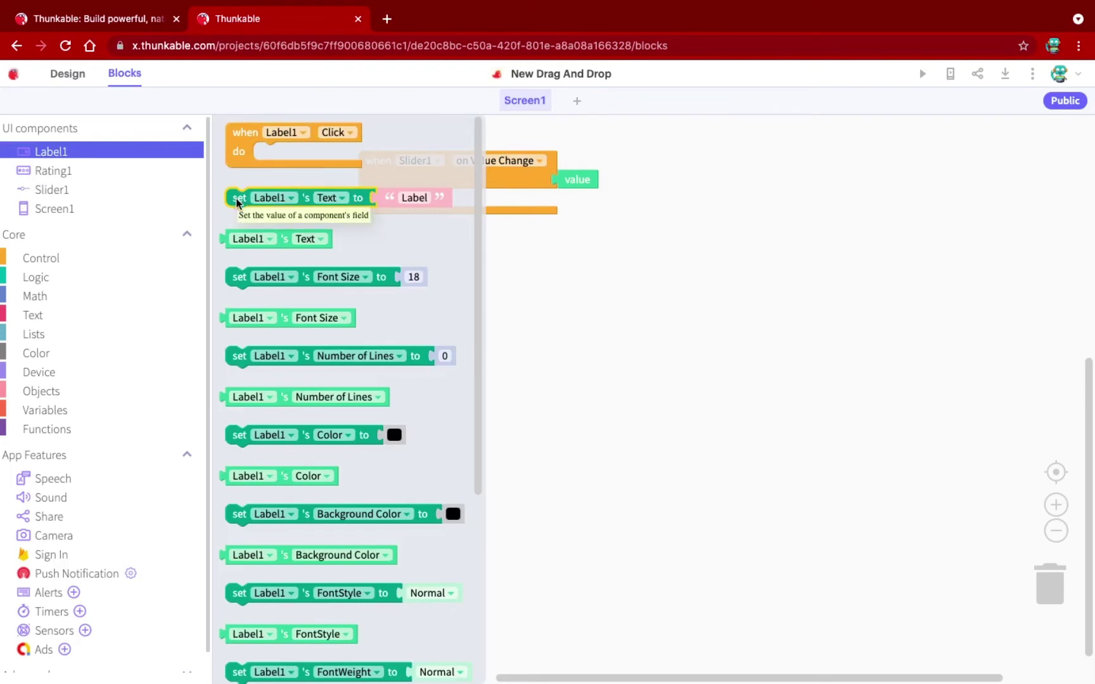
pyautogui.moveTo(236, 198); pyautogui.dragTo(390, 183)
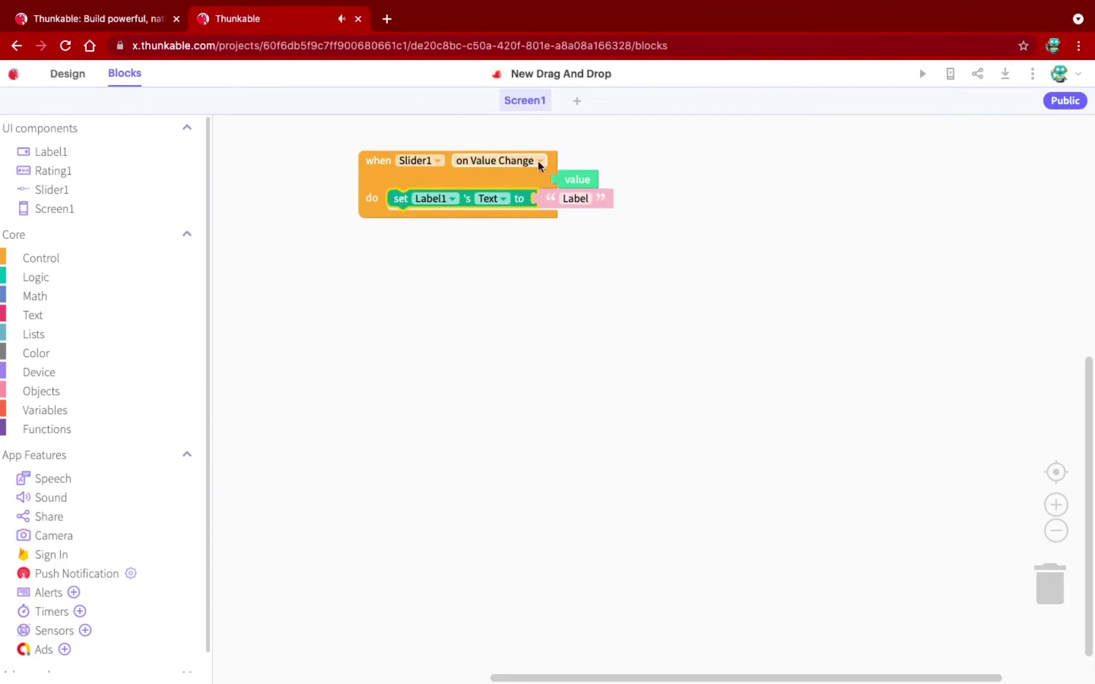
pyautogui.moveTo(576, 181); pyautogui.dragTo(567, 206)
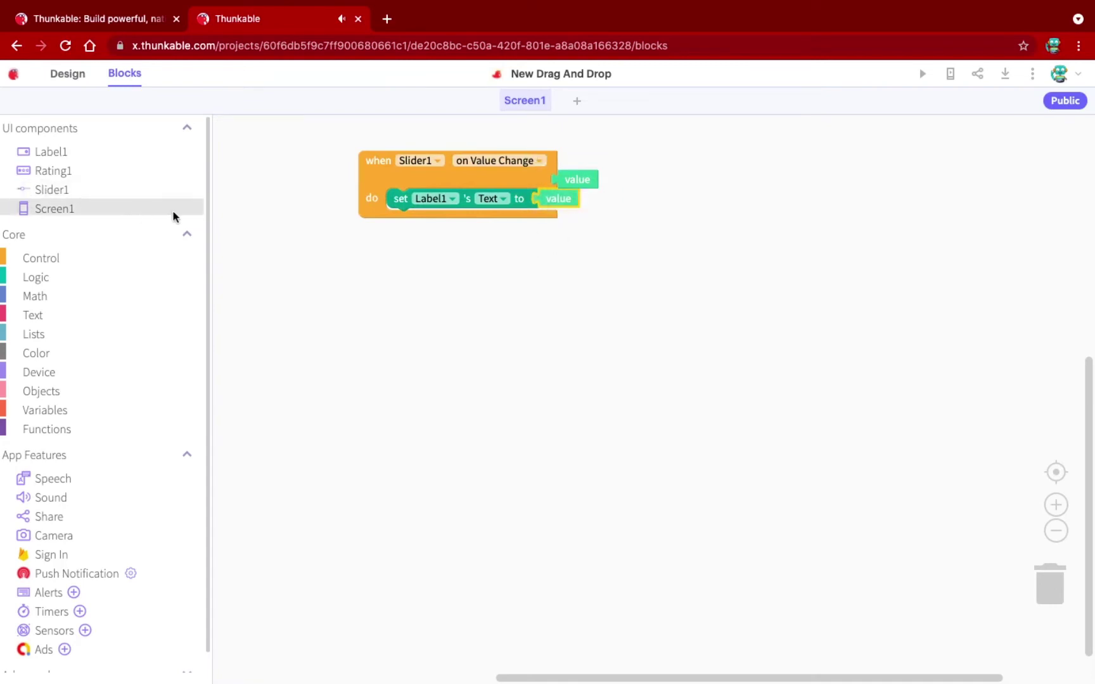
# Add a block that initializes an app variable and name the variable "num"
pyautogui.click(90, 411)
pyautogui.click(90, 411)
pyautogui.click(89, 412)
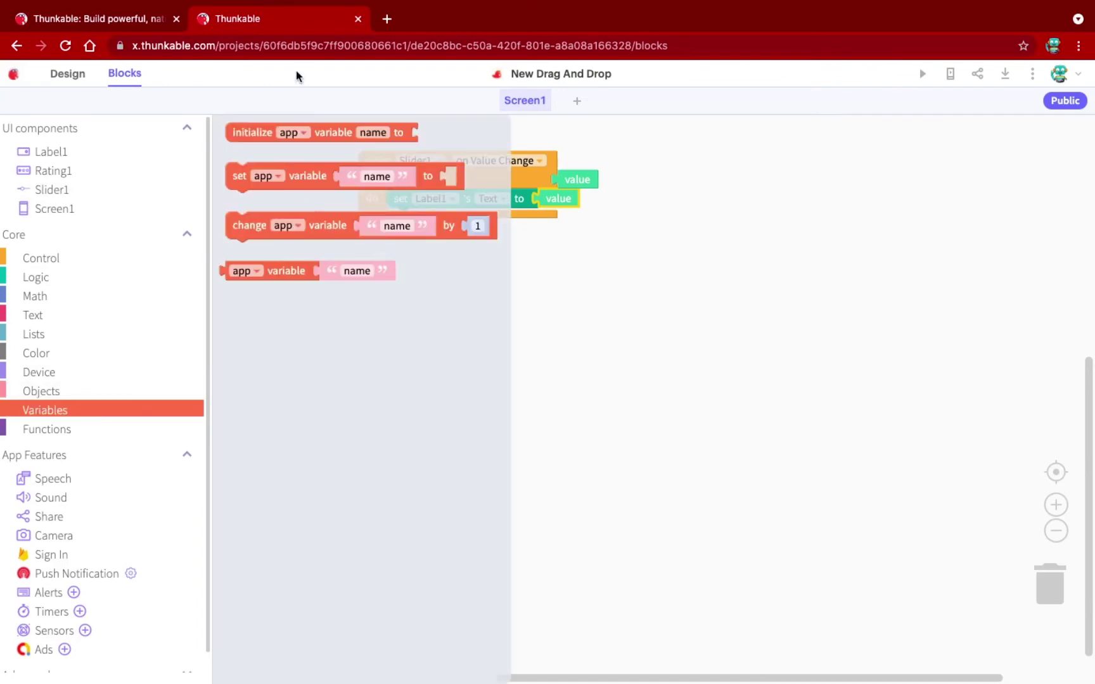
pyautogui.moveTo(260, 127); pyautogui.dragTo(735, 183)
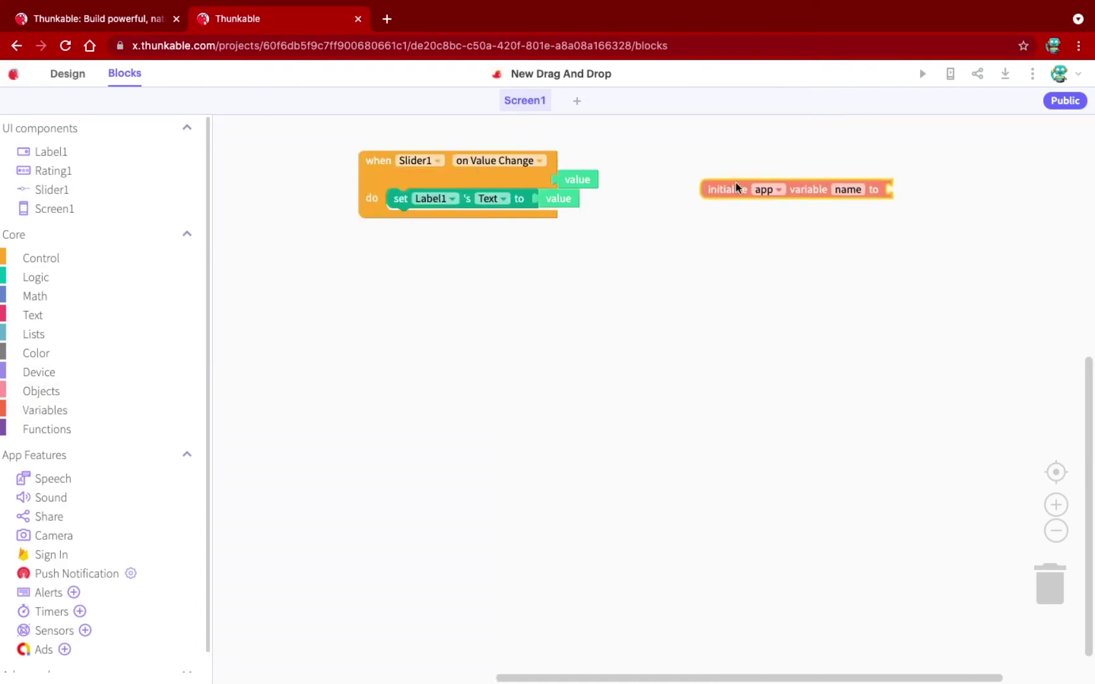
pyautogui.click(851, 184)
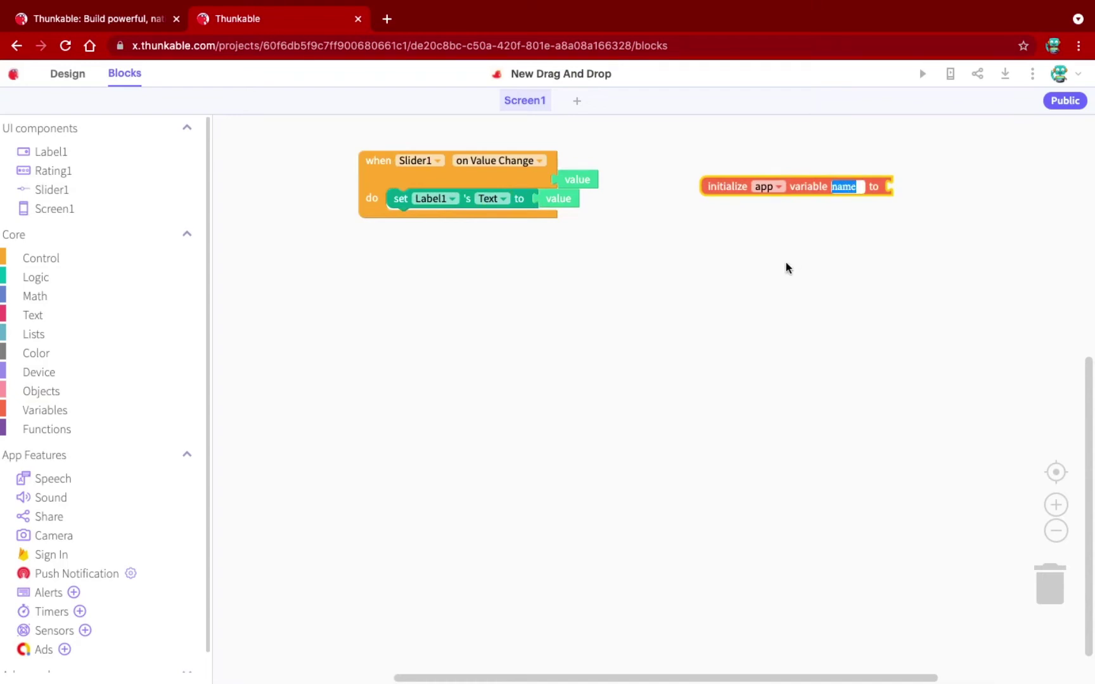
pyautogui.write('nu')
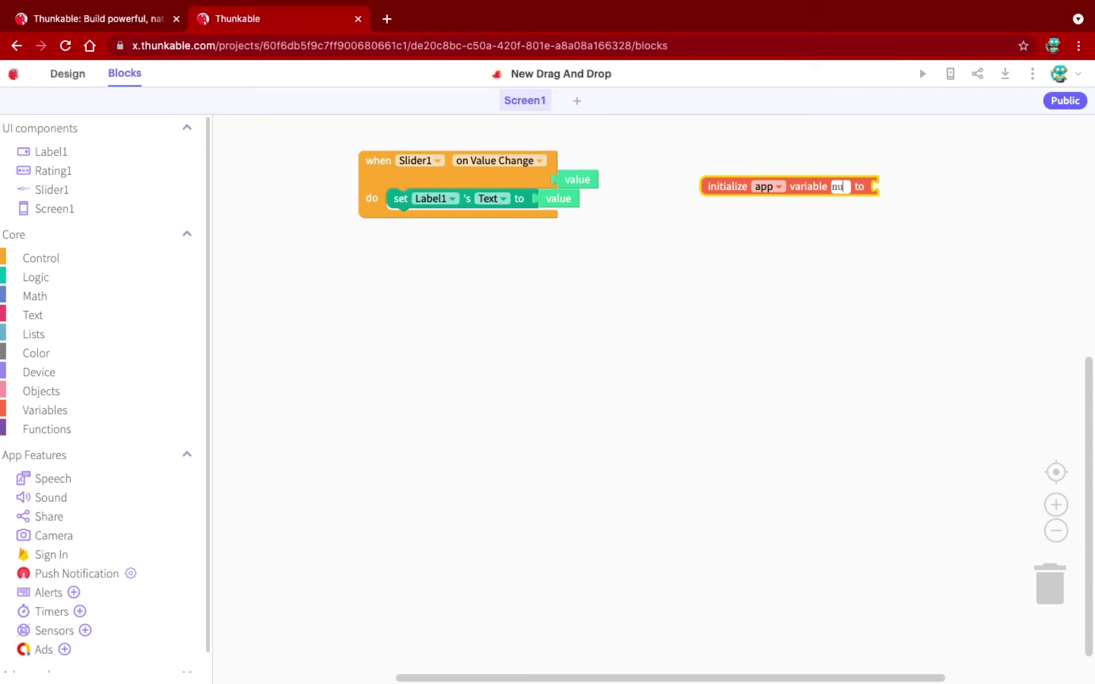
pyautogui.write('m')
pyautogui.click(818, 221)
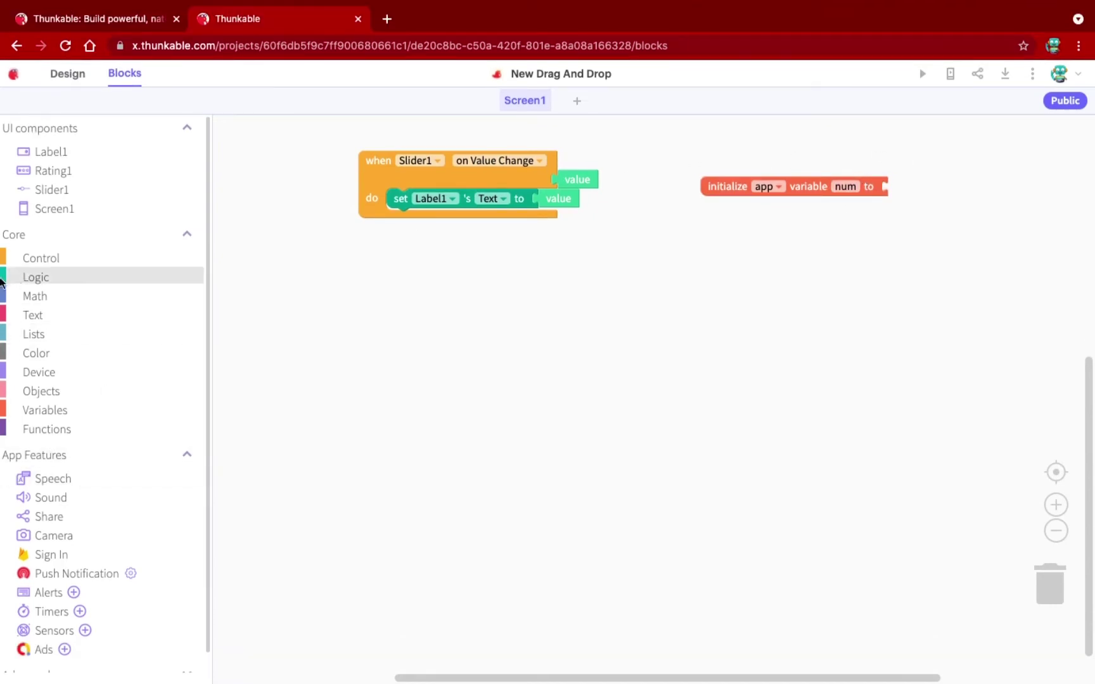
# Below the label block in the Slider1 event, set app variable num to the event's value
pyautogui.click(41, 409)
pyautogui.moveTo(237, 174); pyautogui.dragTo(409, 217)
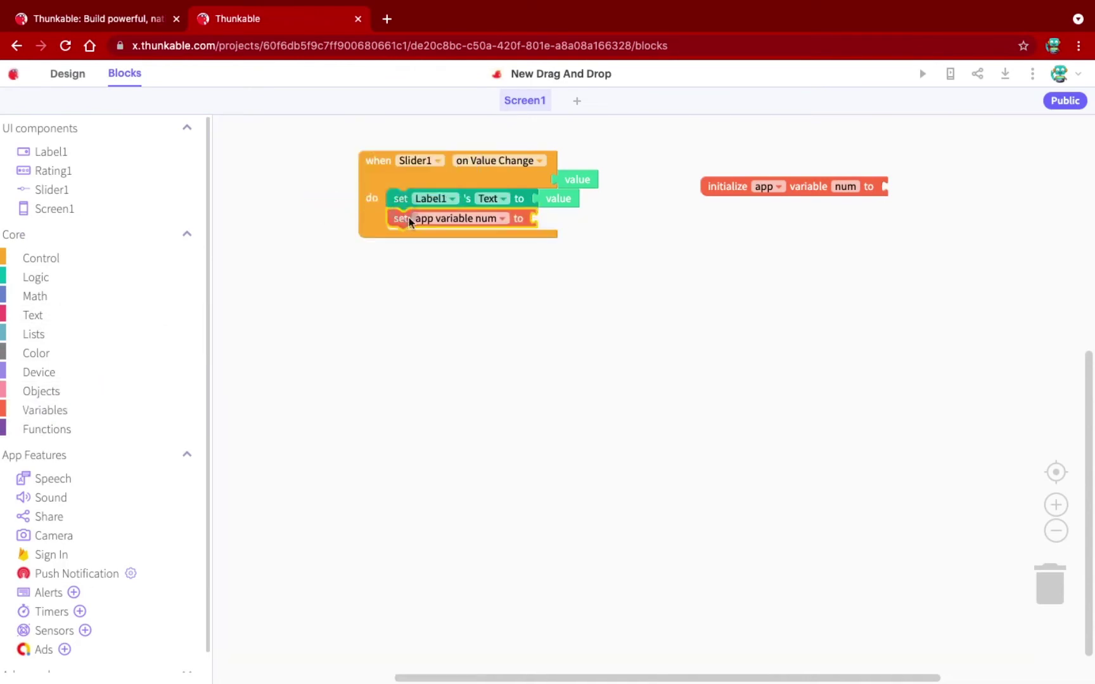
pyautogui.click(576, 183)
pyautogui.moveTo(577, 184); pyautogui.dragTo(555, 232)
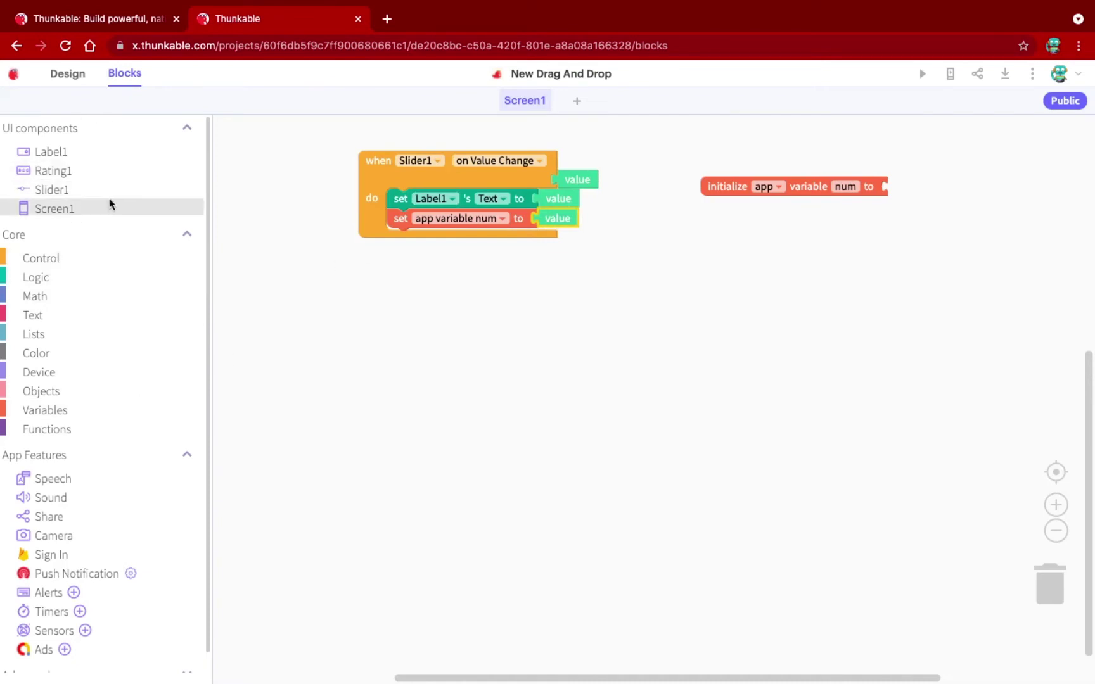
# Add a "when Label1 Click" event block in the empty space below the Slider1 event
pyautogui.click(105, 159)
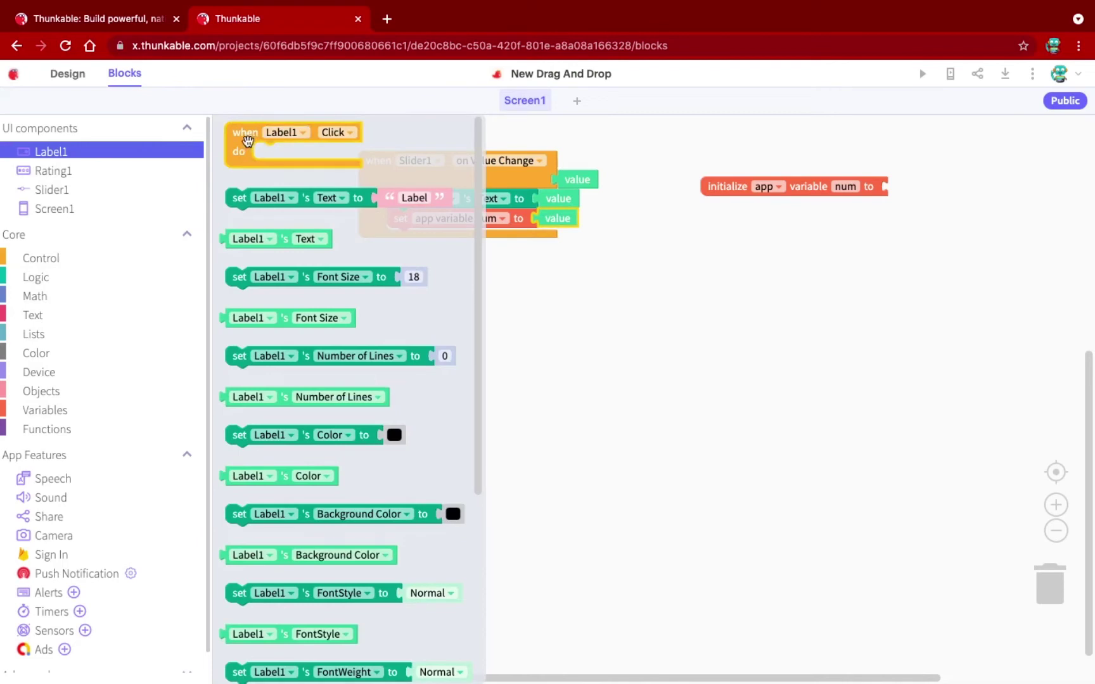
pyautogui.moveTo(234, 131); pyautogui.dragTo(391, 385)
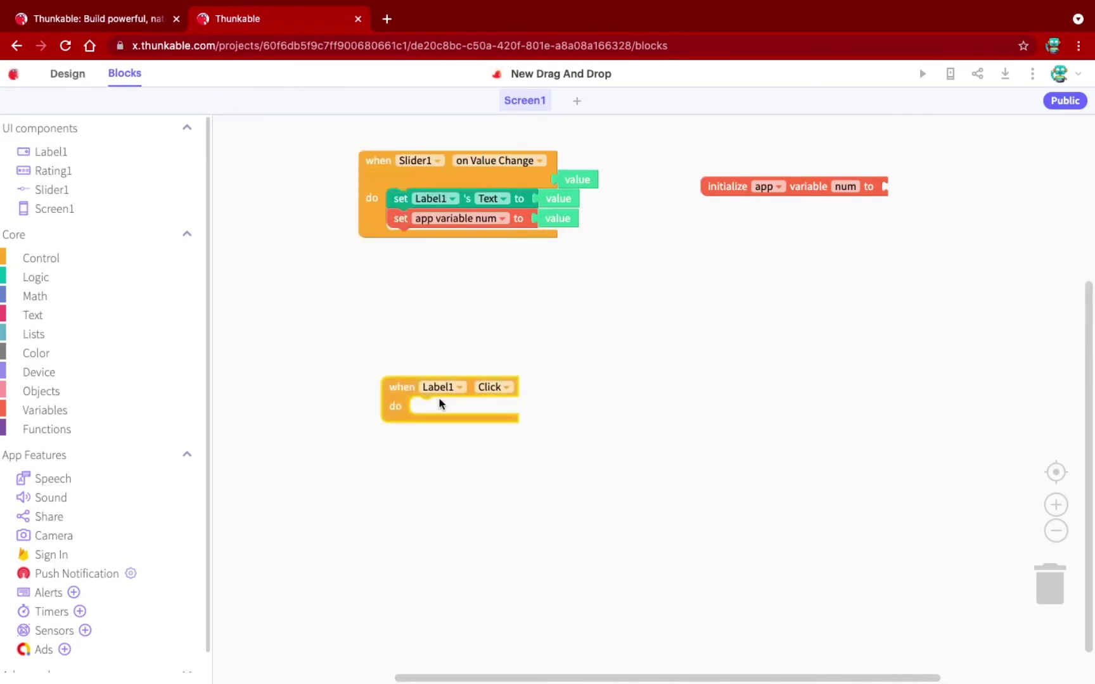
pyautogui.moveTo(403, 388); pyautogui.dragTo(402, 343)
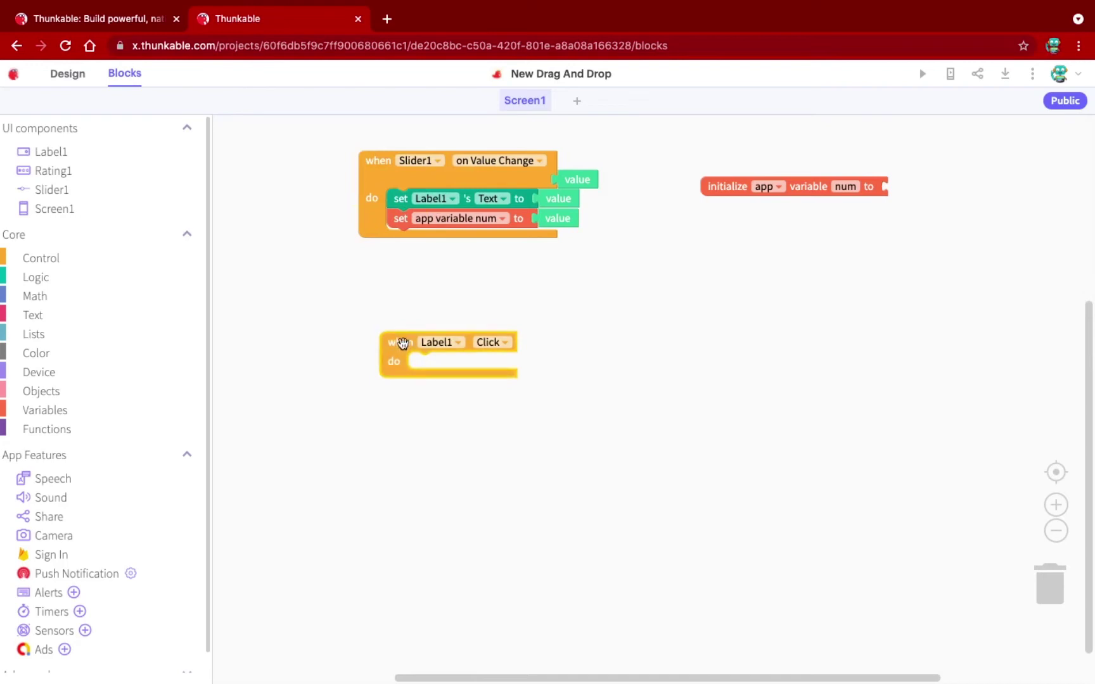
# Inside the Label1 click event, set Rating1's Value to app variable num
pyautogui.click(72, 171)
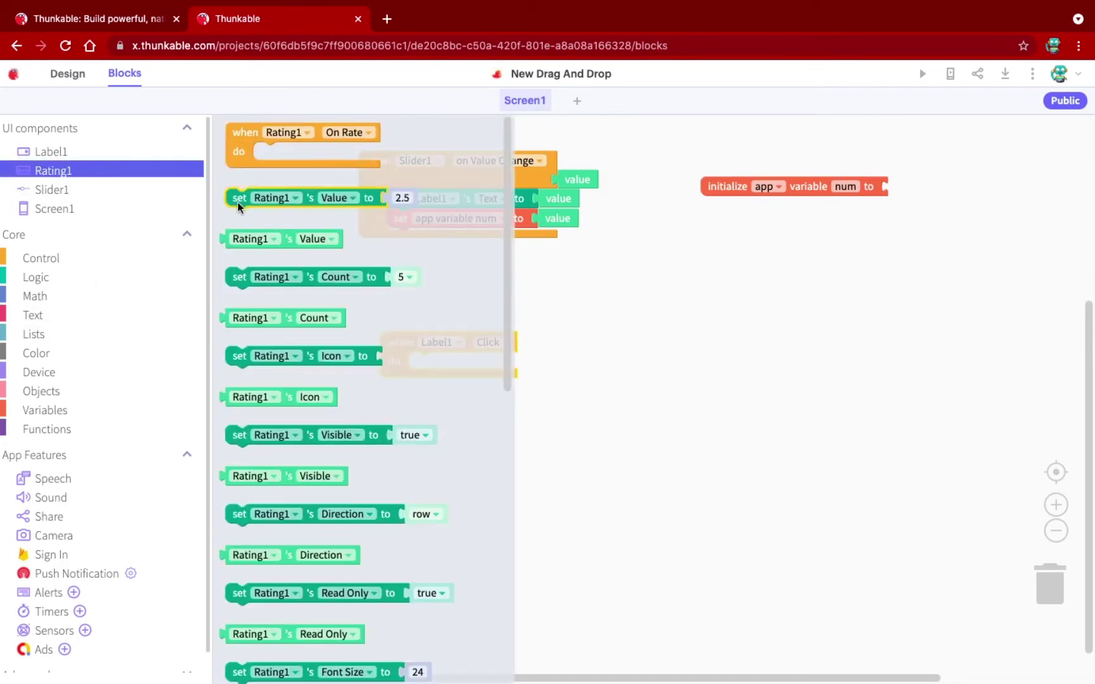
pyautogui.moveTo(238, 202); pyautogui.dragTo(421, 363)
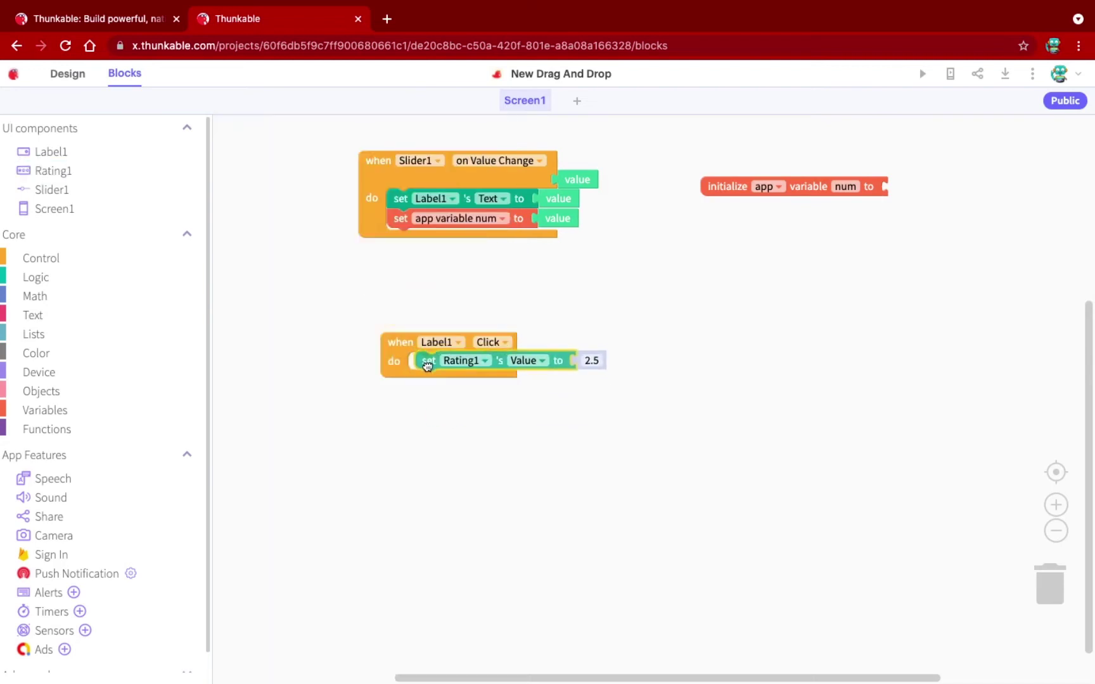
pyautogui.click(74, 410)
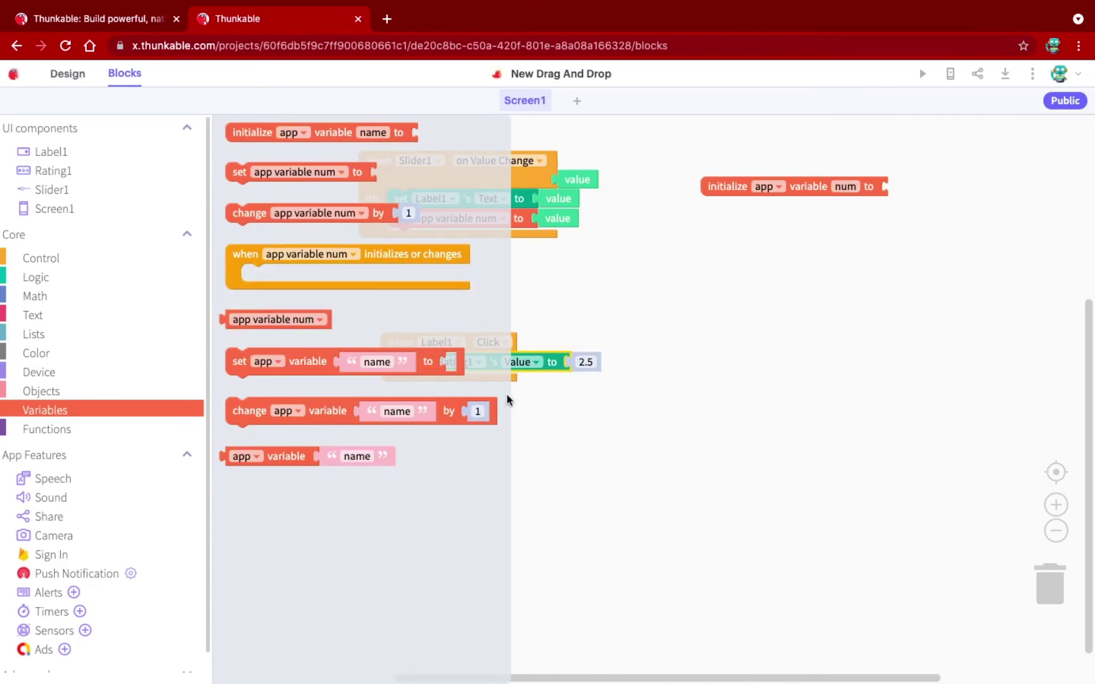
pyautogui.moveTo(222, 316); pyautogui.dragTo(584, 370)
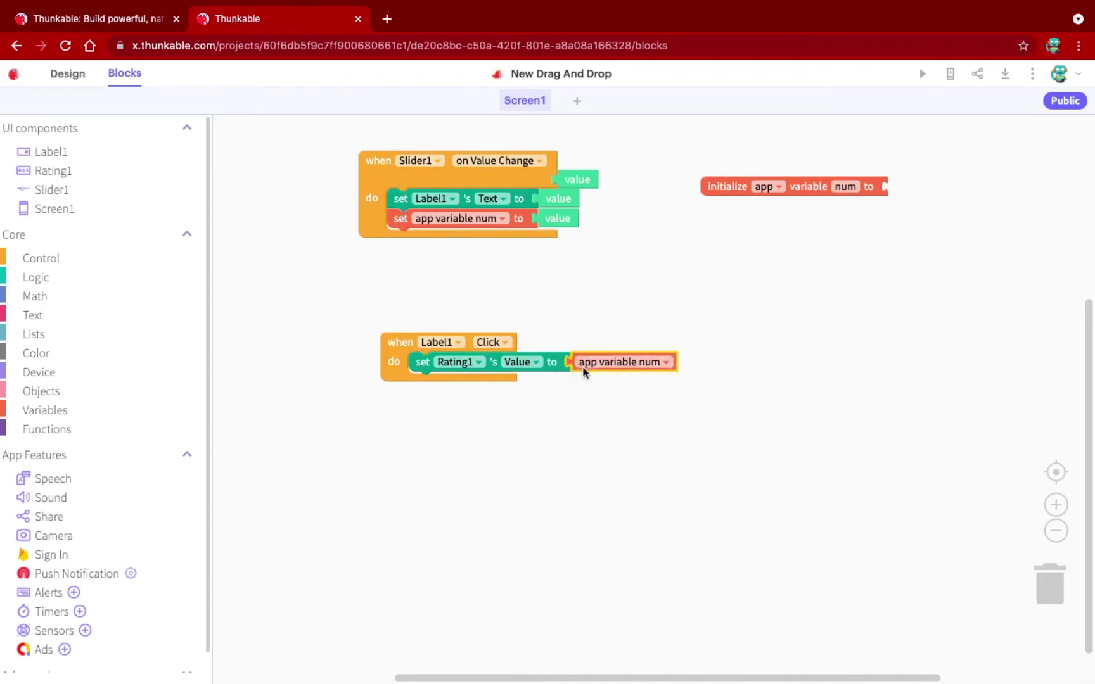
# Preview the app, move the slider to several values to test the label and rating, and close the preview
pyautogui.click(922, 76)
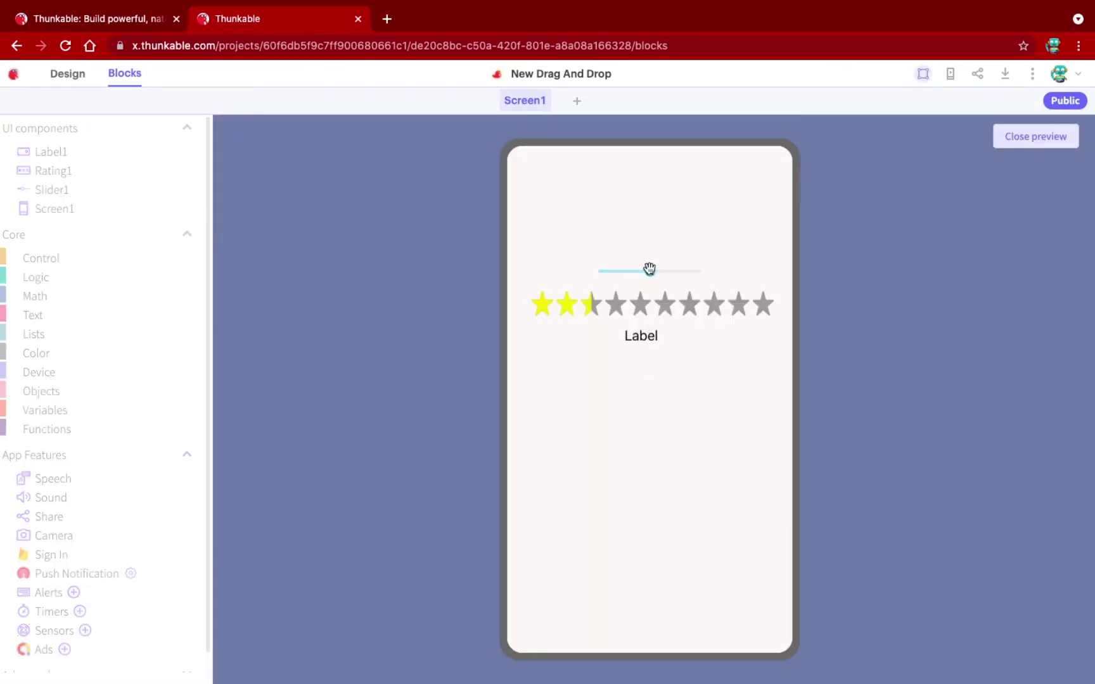
pyautogui.moveTo(649, 270); pyautogui.dragTo(680, 271)
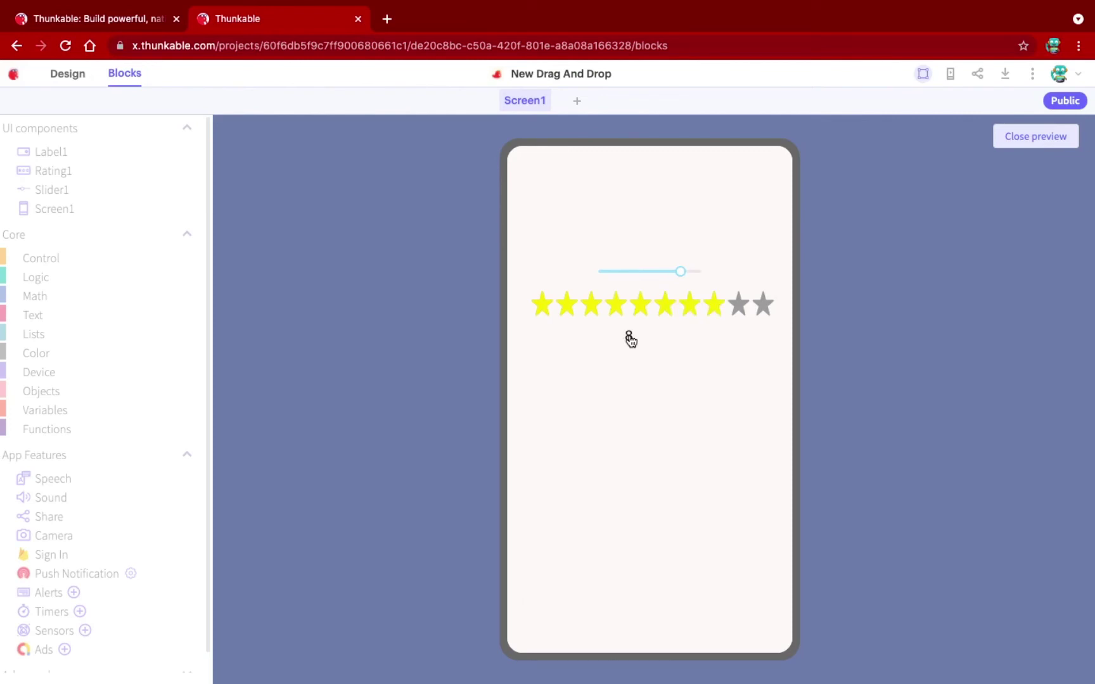
pyautogui.moveTo(660, 271); pyautogui.dragTo(598, 271)
pyautogui.moveTo(652, 277); pyautogui.dragTo(710, 285)
pyautogui.click(638, 272)
pyautogui.click(690, 271)
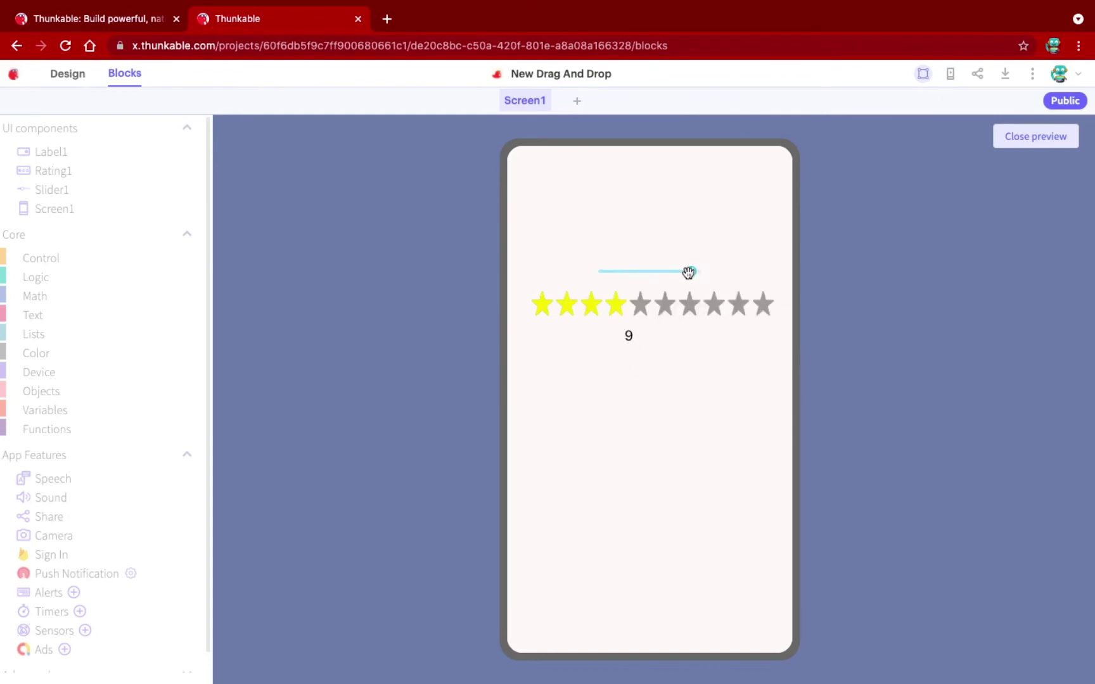
pyautogui.click(631, 271)
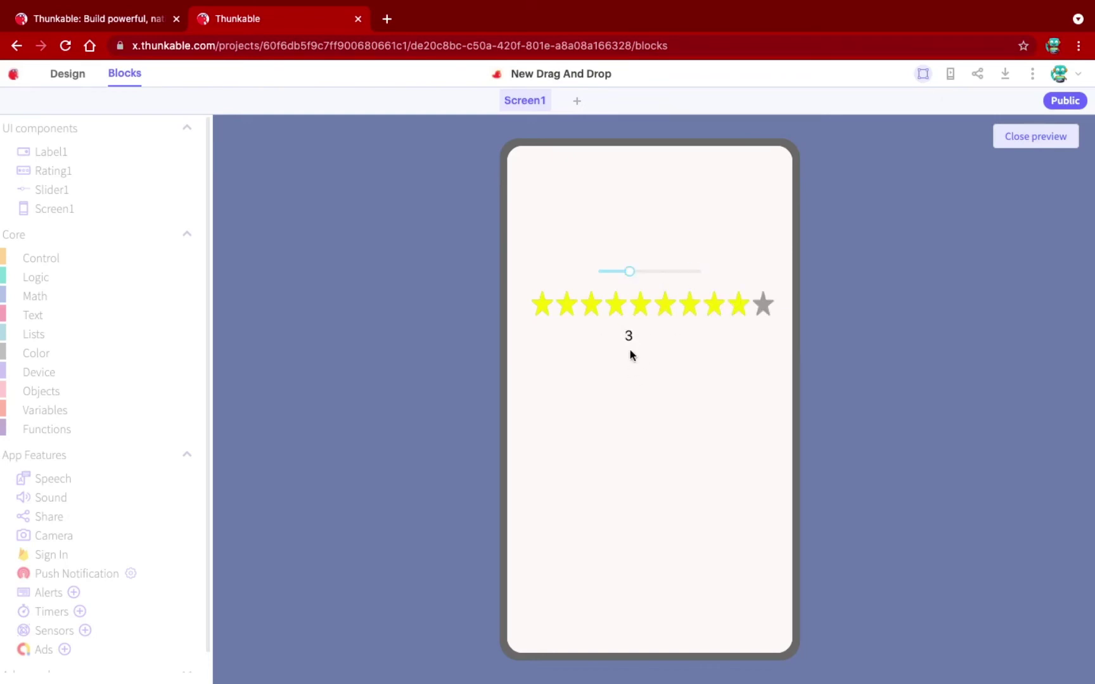
pyautogui.click(1057, 139)
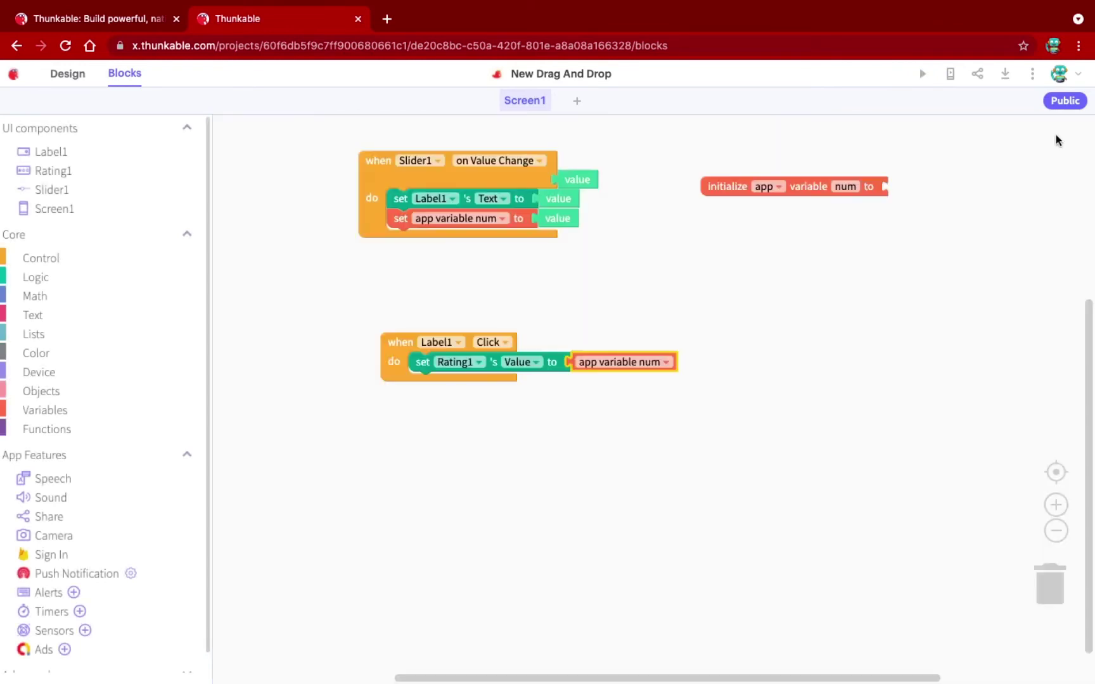
# In the design view, try ios-shuffle as Rating1's image, and settle on ios-snow
pyautogui.click(71, 75)
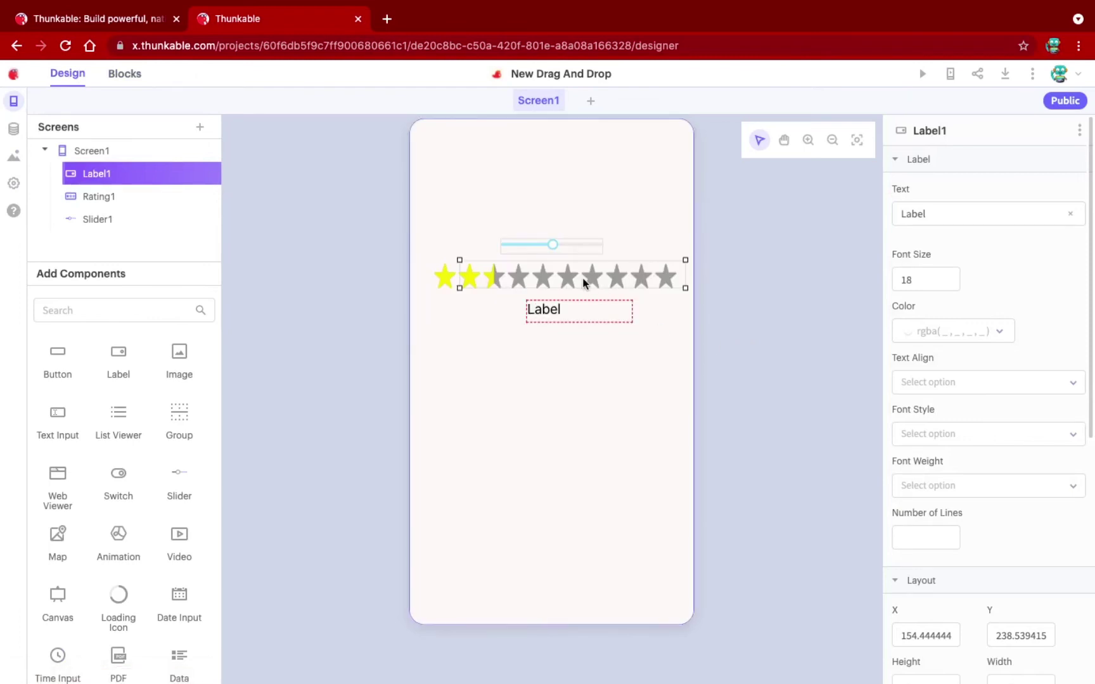
pyautogui.click(92, 192)
pyautogui.click(1074, 359)
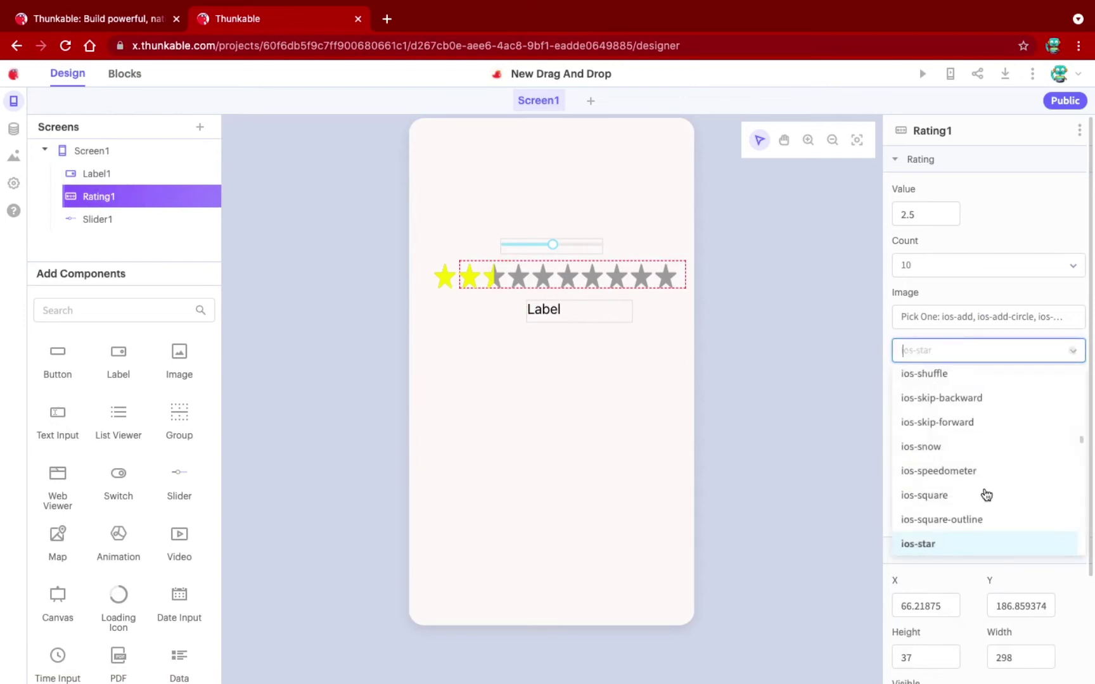
pyautogui.click(968, 380)
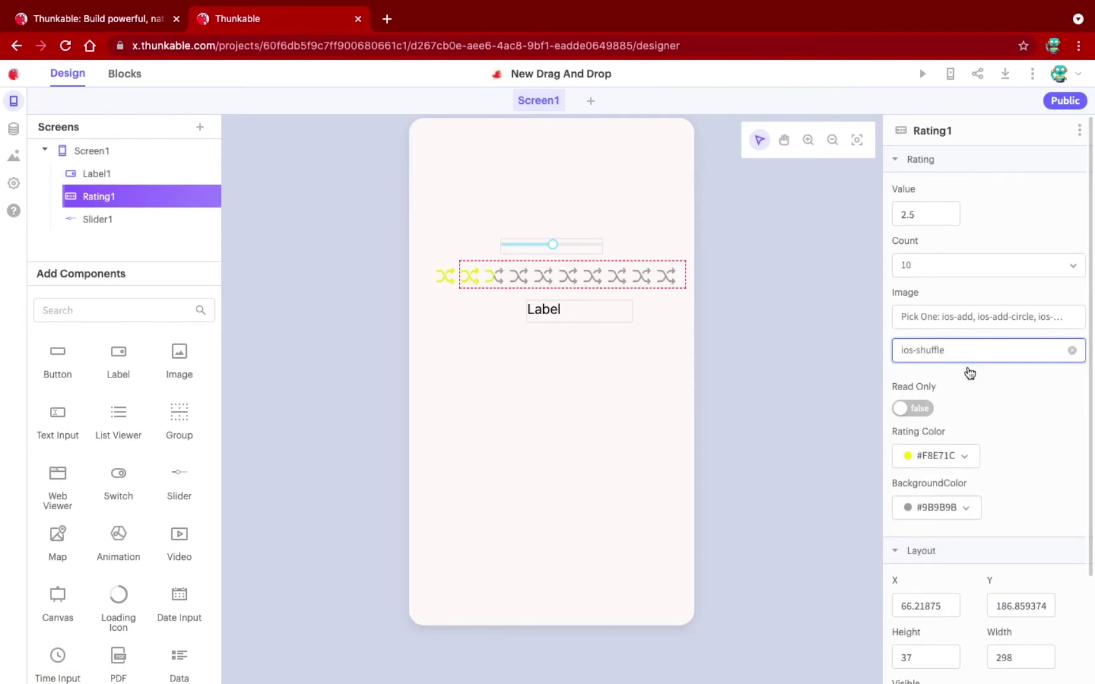
pyautogui.click(973, 356)
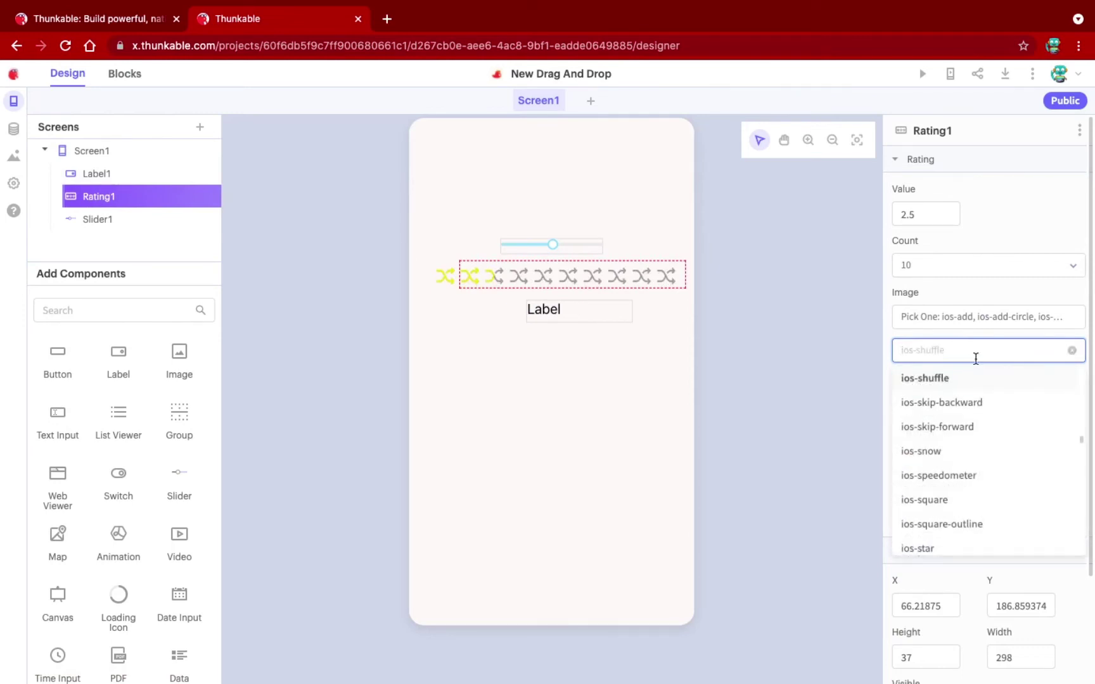
pyautogui.click(948, 449)
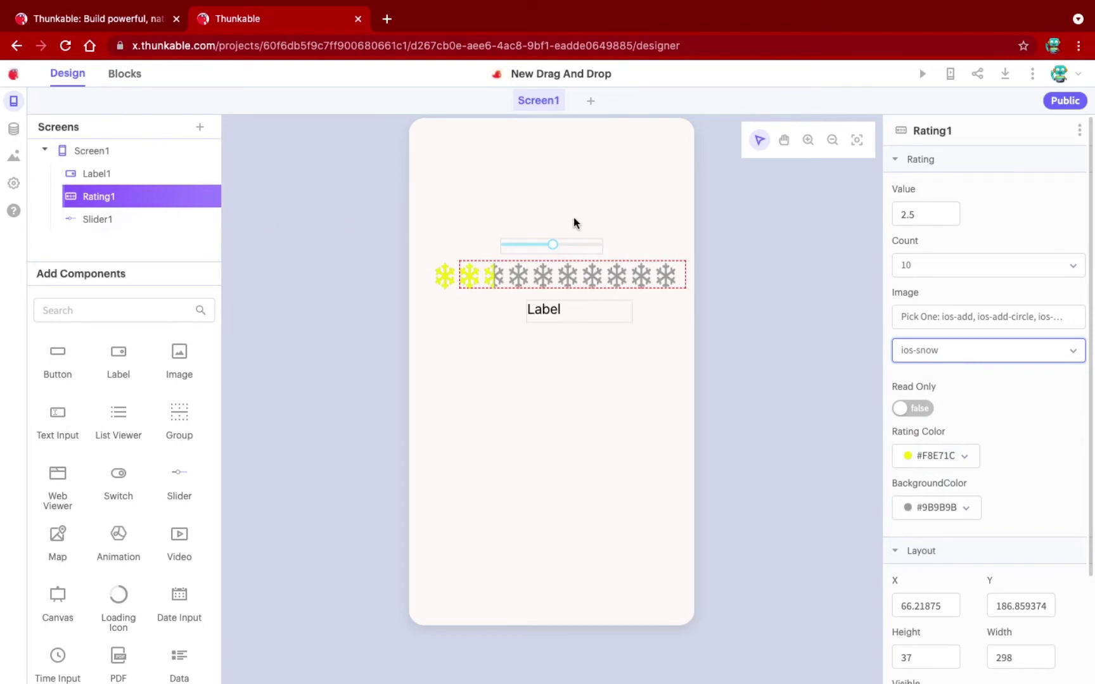
# Set Rating1's Rating Color to white, rgba(255, 255, 255, 1)
pyautogui.click(559, 244)
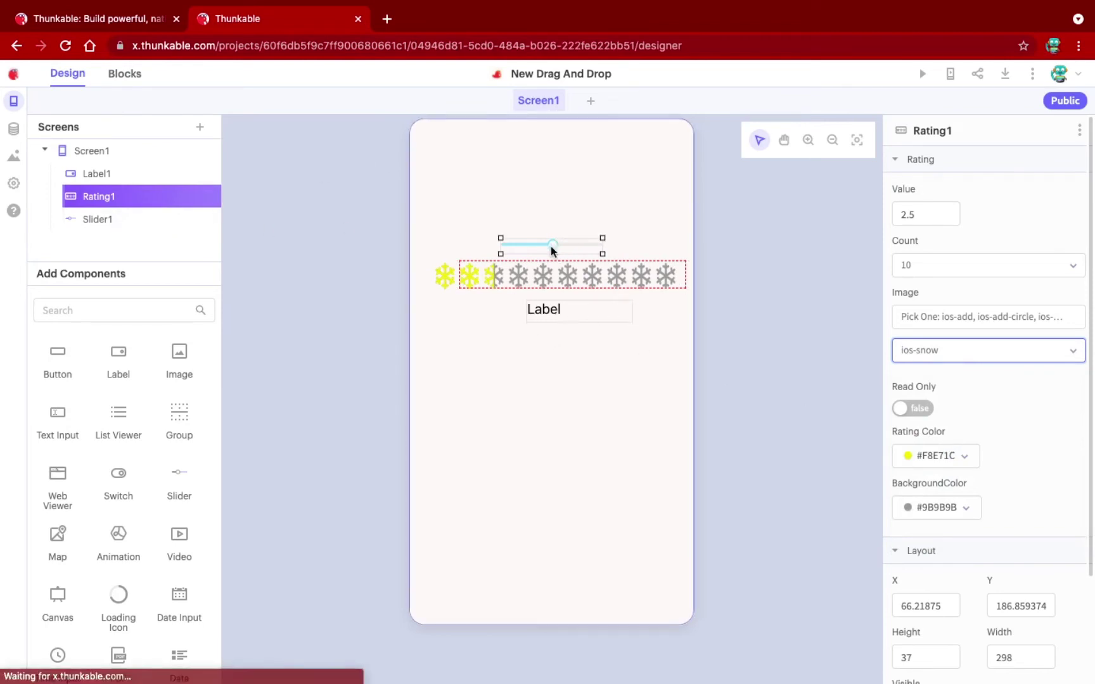
pyautogui.click(576, 282)
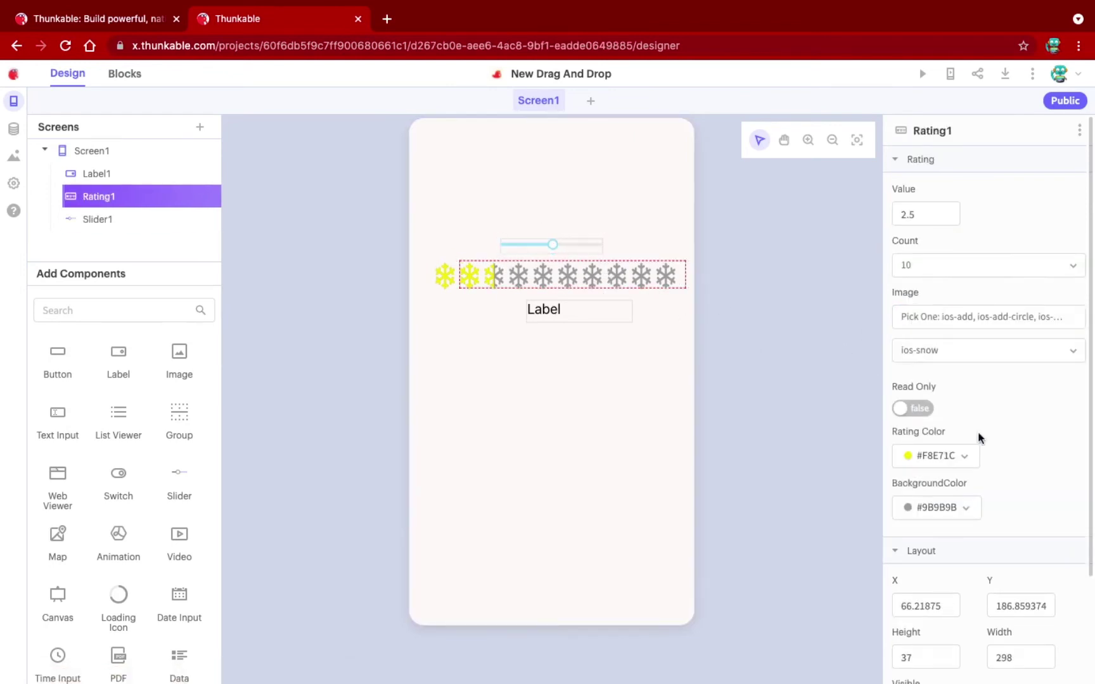
pyautogui.click(933, 465)
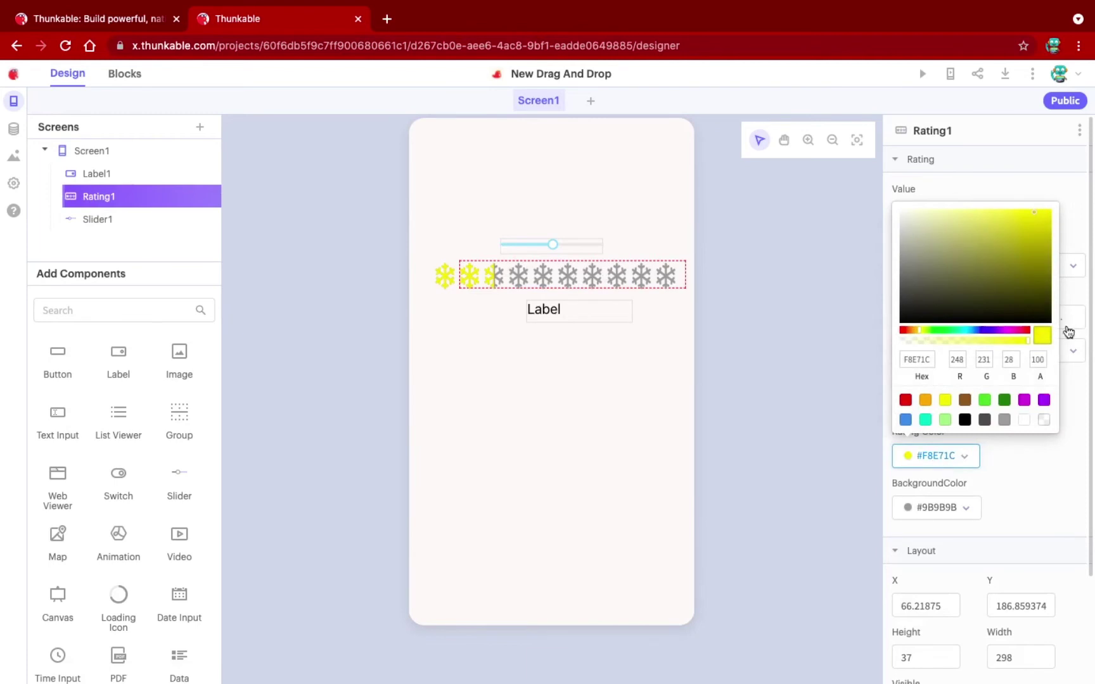
pyautogui.click(1025, 420)
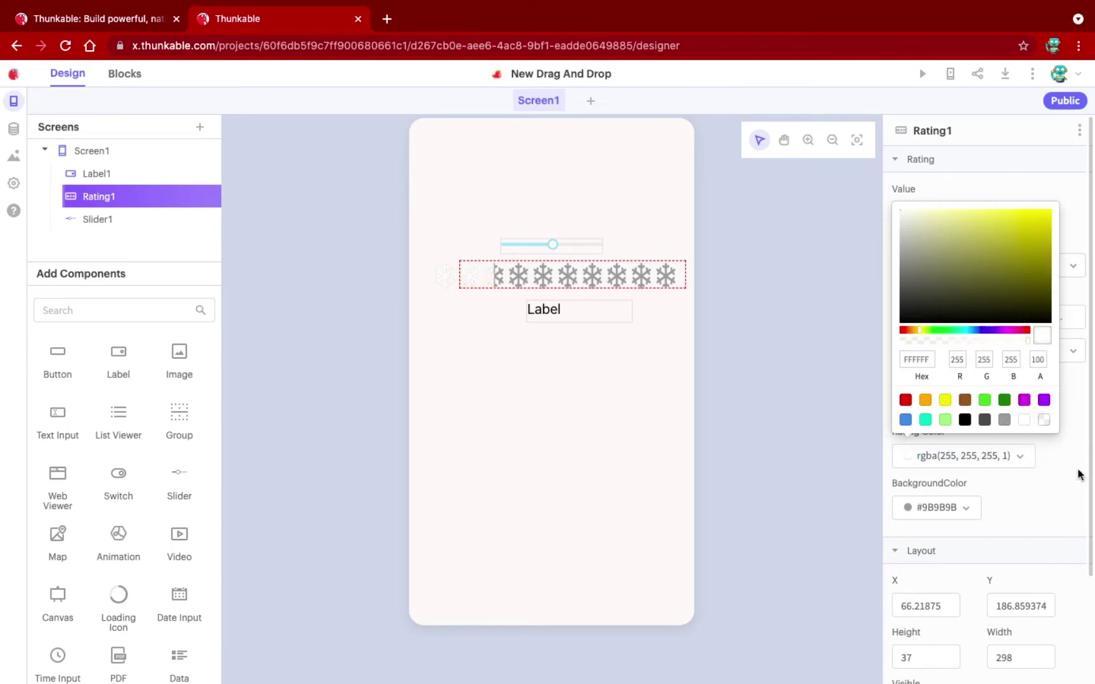
pyautogui.click(611, 296)
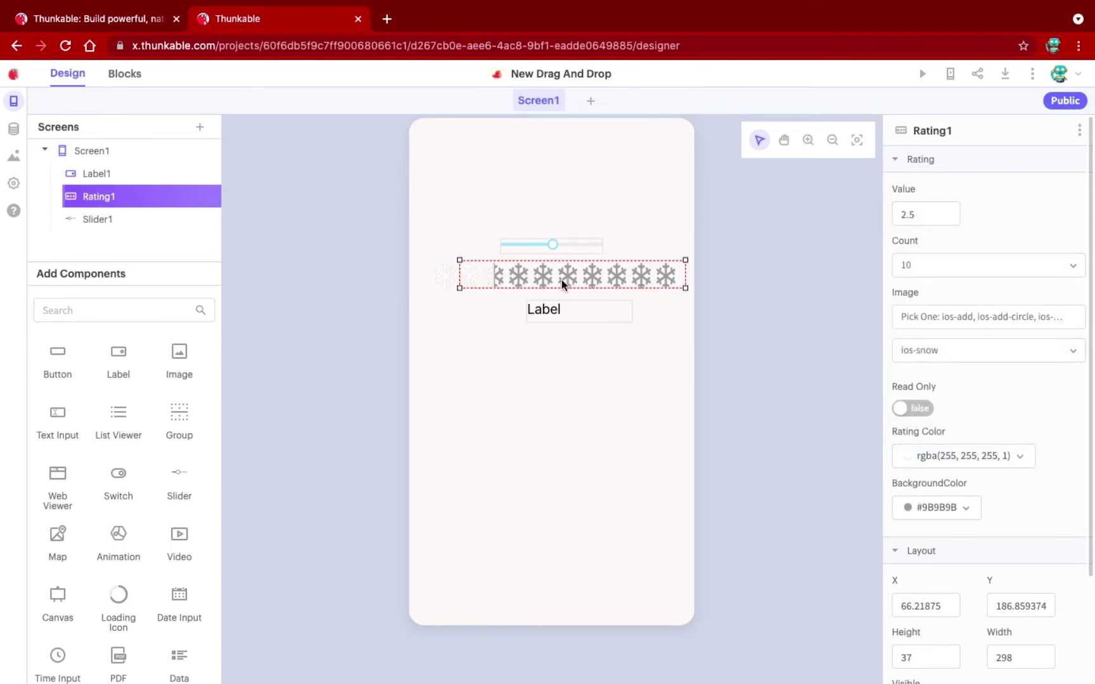
# Set Screen1's background color to black
pyautogui.click(619, 420)
pyautogui.click(967, 214)
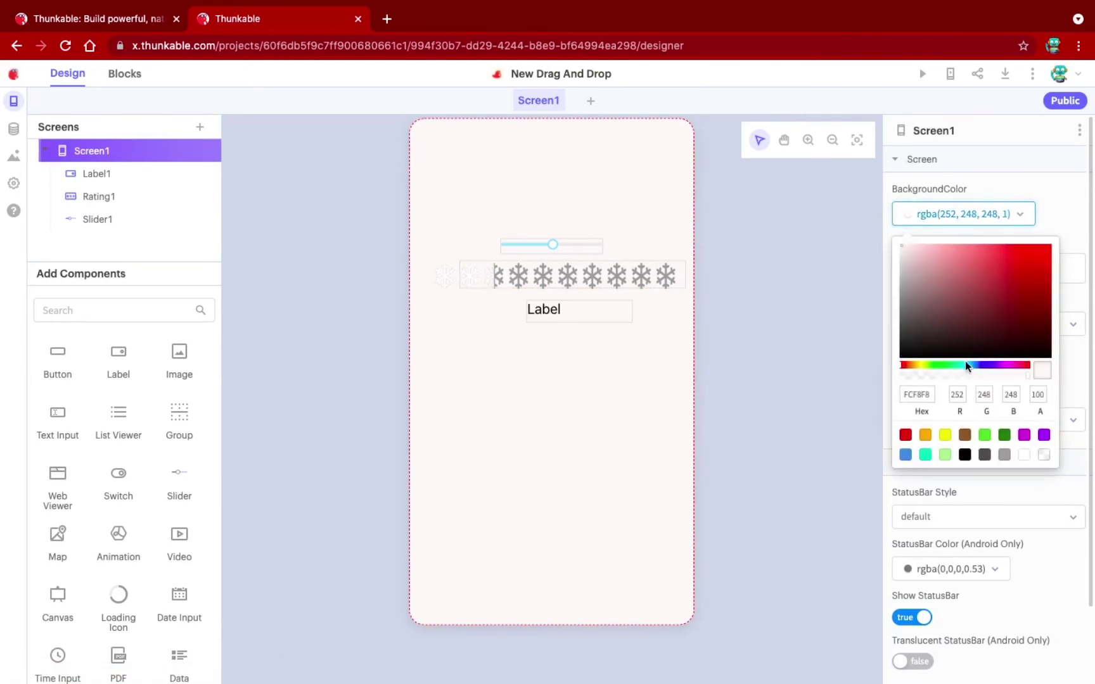
pyautogui.click(919, 352)
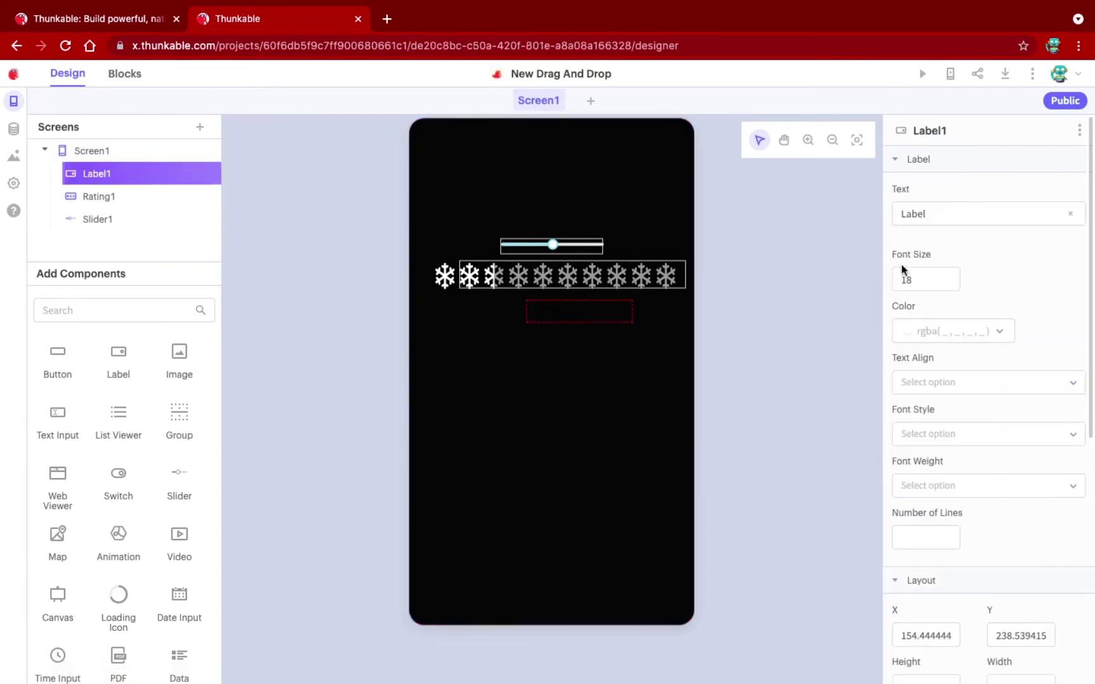
# Set Label1's color to light green, rgba(168, 243, 184, 1), and its font size to 25
pyautogui.click(939, 328)
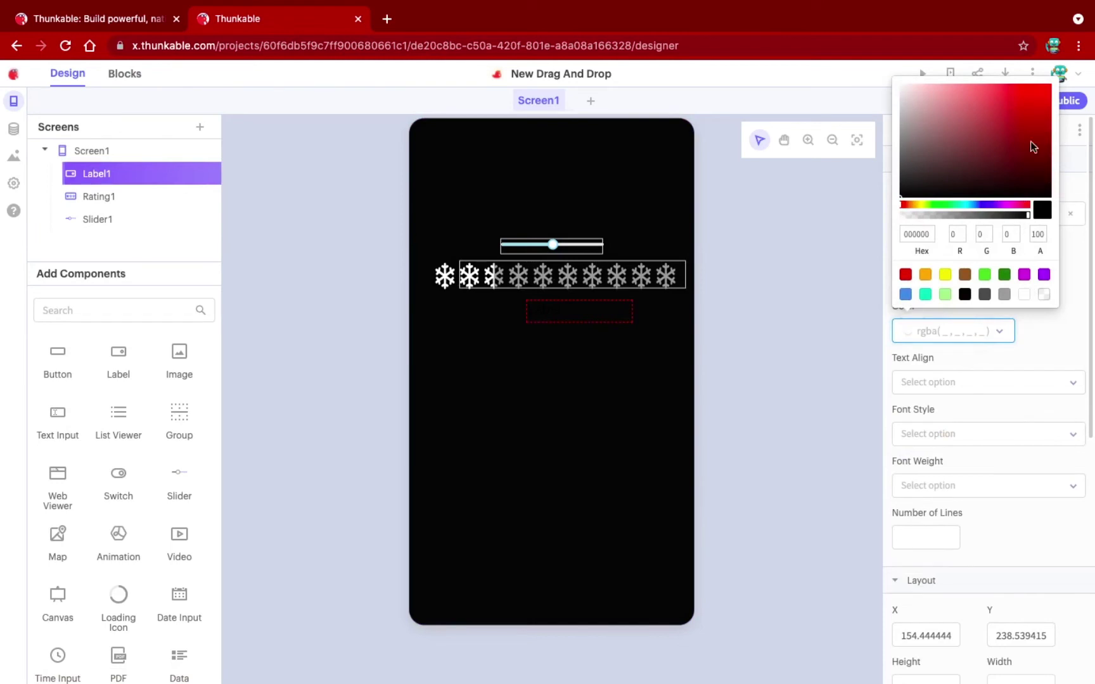
pyautogui.click(950, 207)
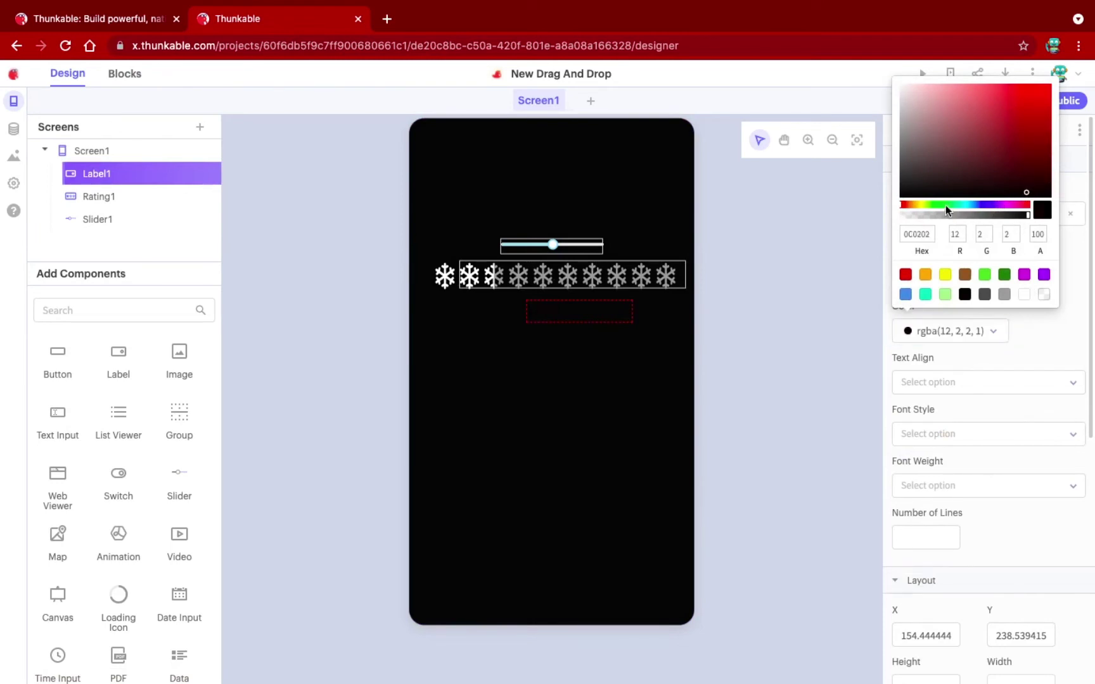
pyautogui.click(946, 205)
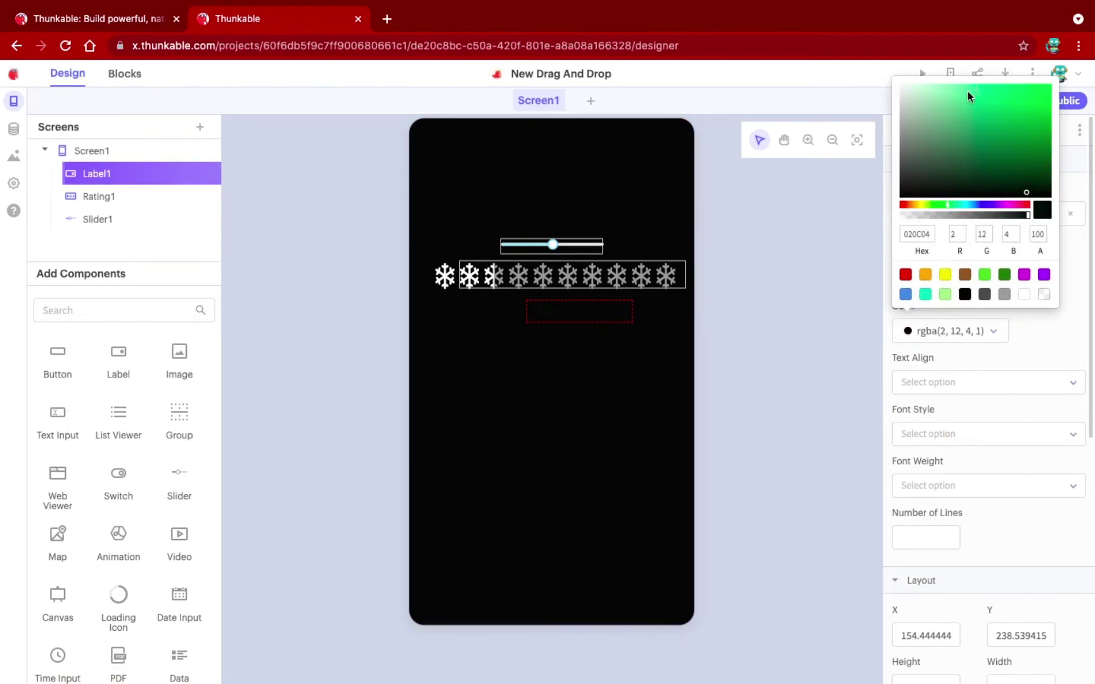
pyautogui.click(946, 89)
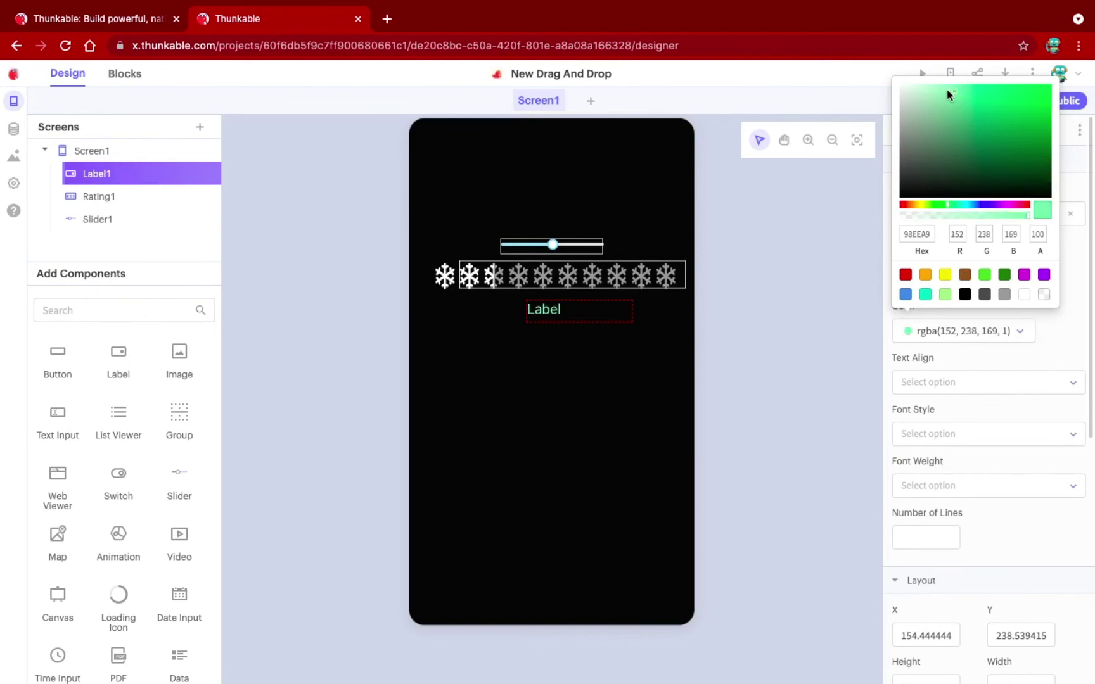
pyautogui.click(1077, 333)
pyautogui.click(919, 282)
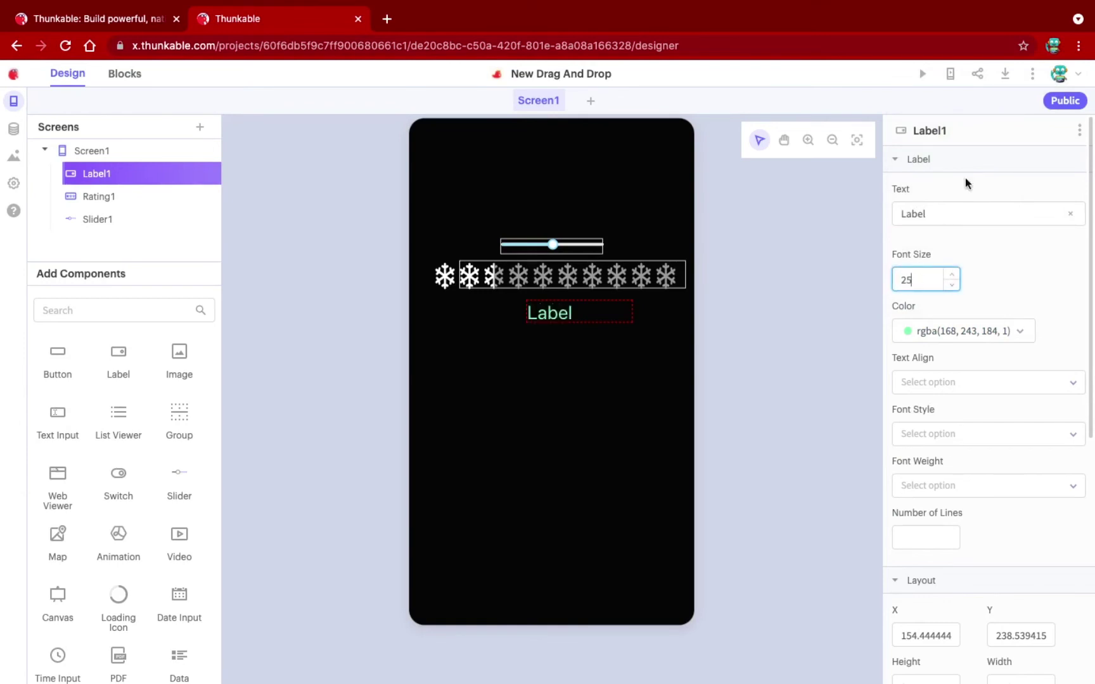
# Set Slider1's Border Style to dotted, leaving its border color unset
pyautogui.click(551, 249)
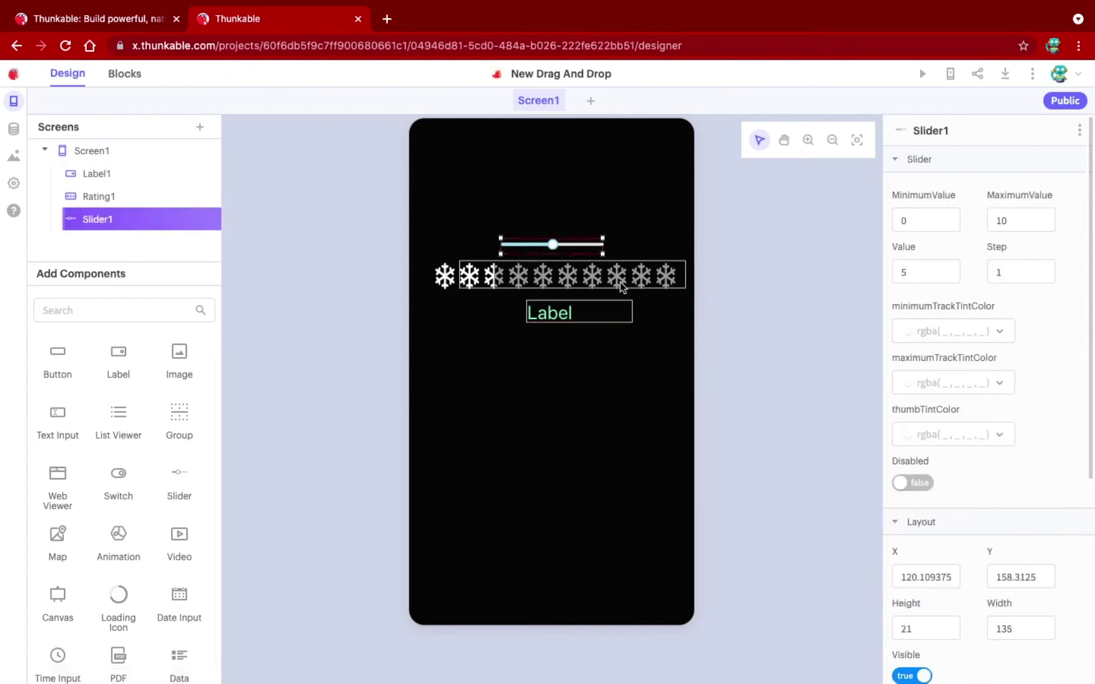
pyautogui.scroll(-5, 1029, 442)
pyautogui.scroll(3, 1031, 442)
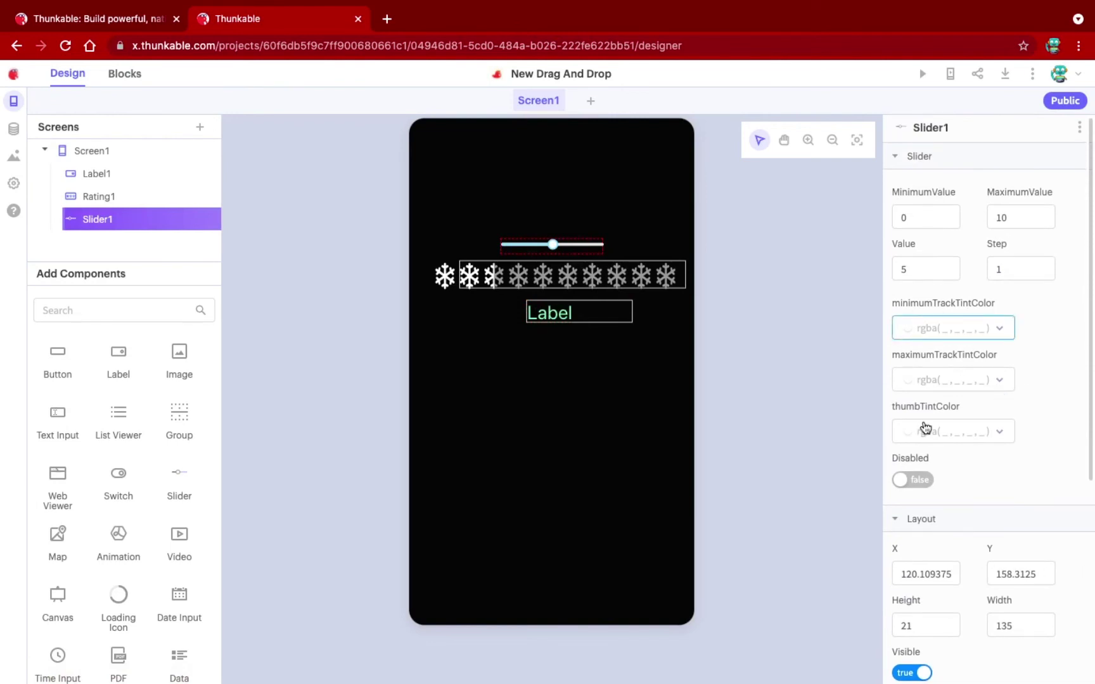
pyautogui.scroll(-2, 1008, 323)
pyautogui.scroll(2, 1013, 320)
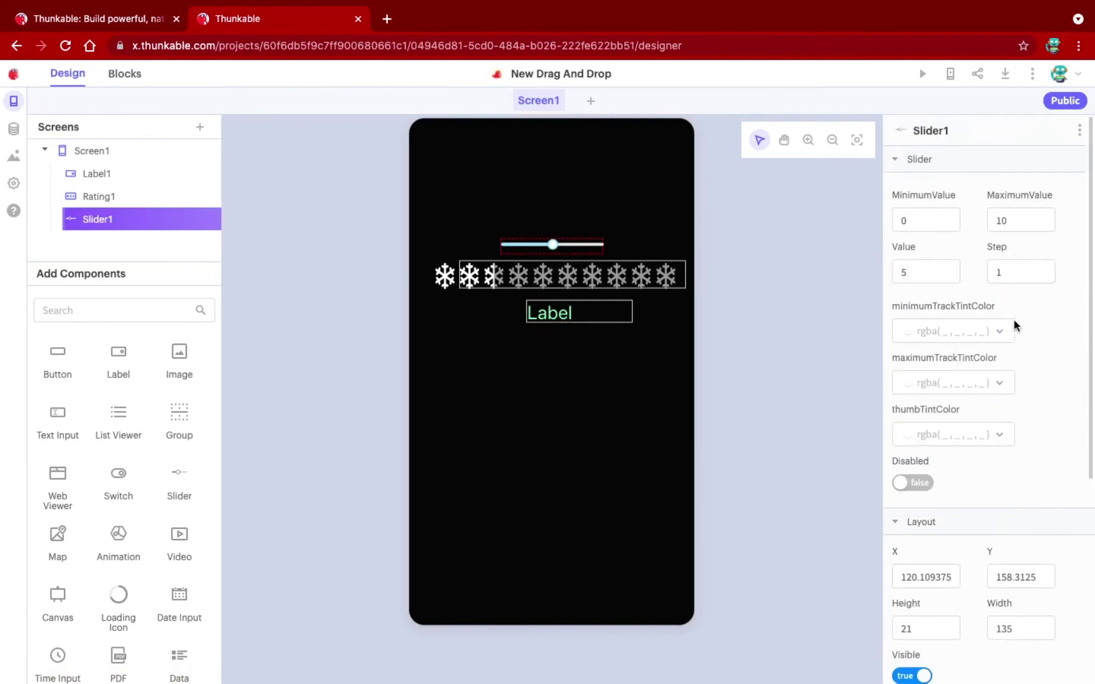
pyautogui.scroll(-5, 1014, 320)
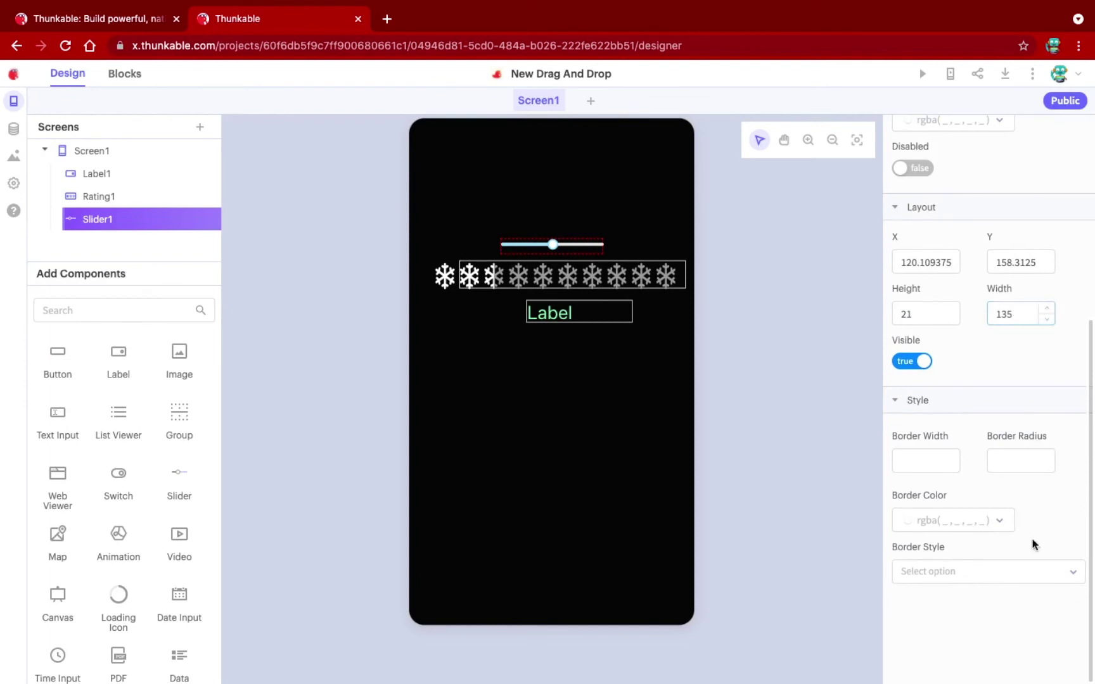
pyautogui.click(952, 522)
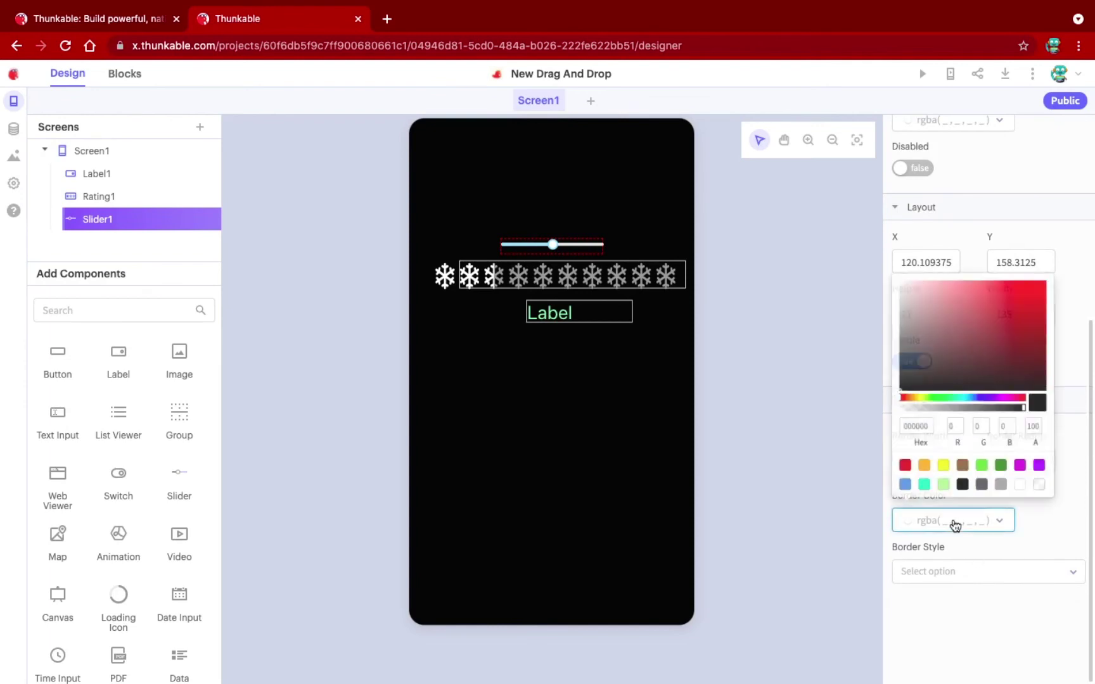
pyautogui.click(954, 570)
pyautogui.click(953, 628)
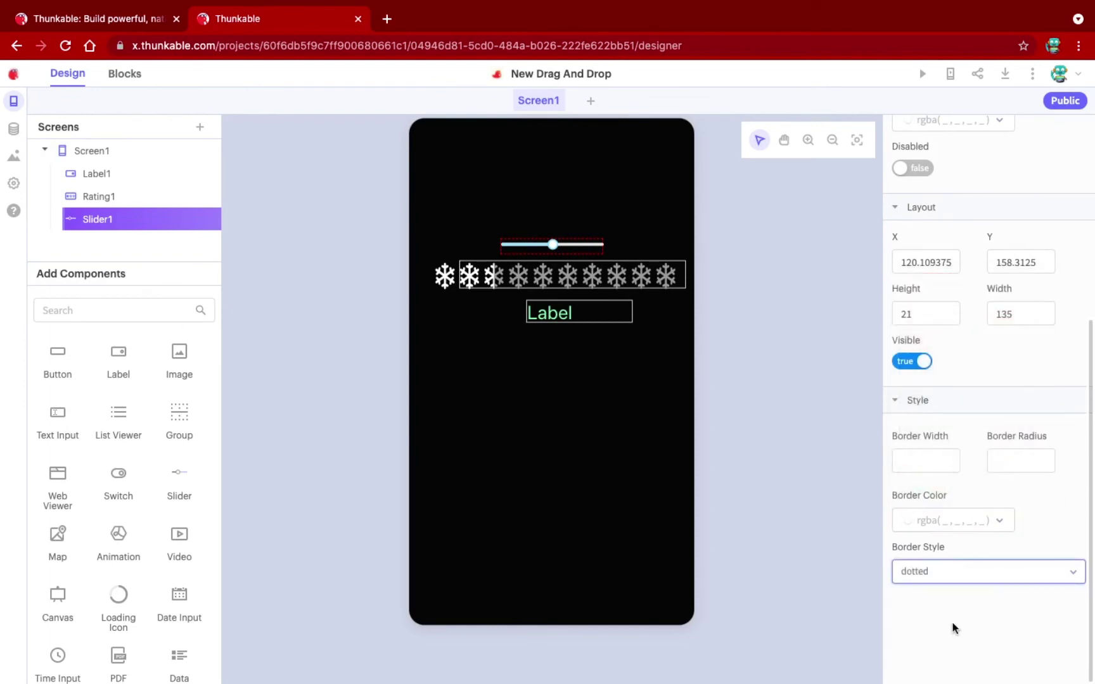
# Set Slider1's Border Style to dashed
pyautogui.click(940, 570)
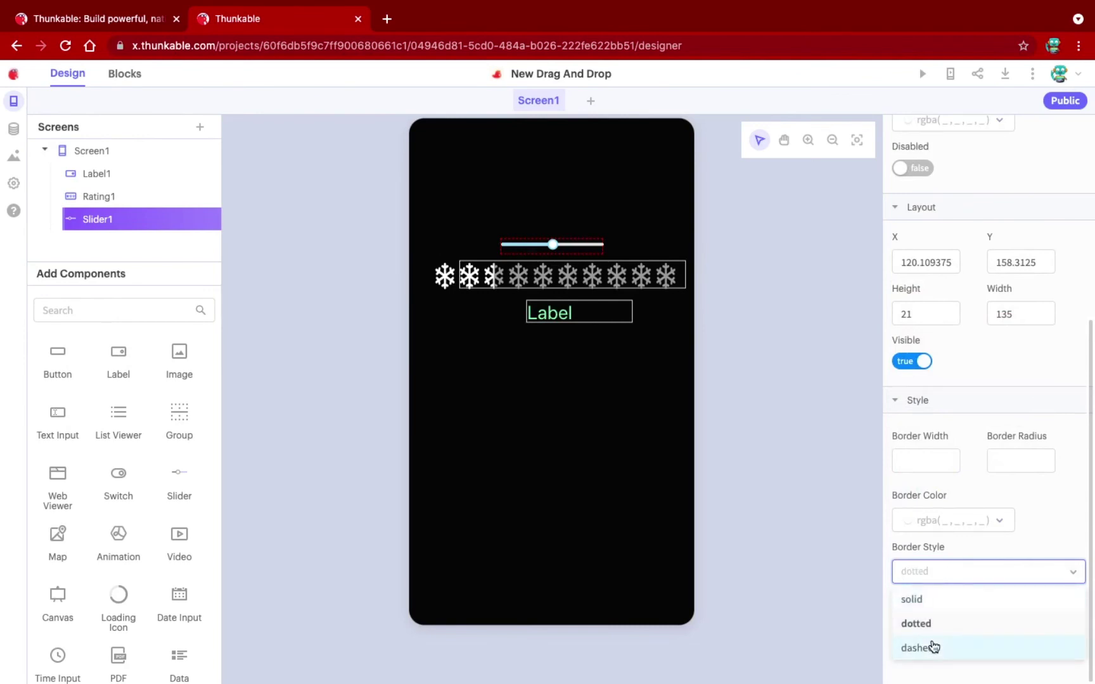
pyautogui.click(932, 646)
pyautogui.scroll(-2, 645, 437)
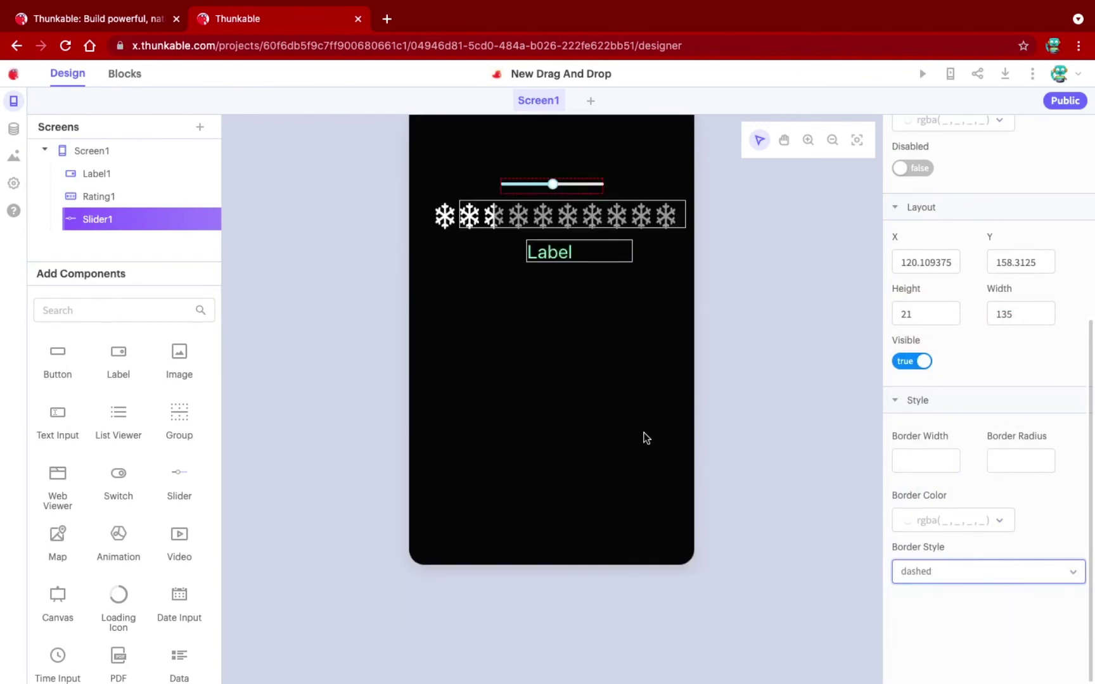
pyautogui.scroll(4, 644, 437)
pyautogui.scroll(-2, 644, 437)
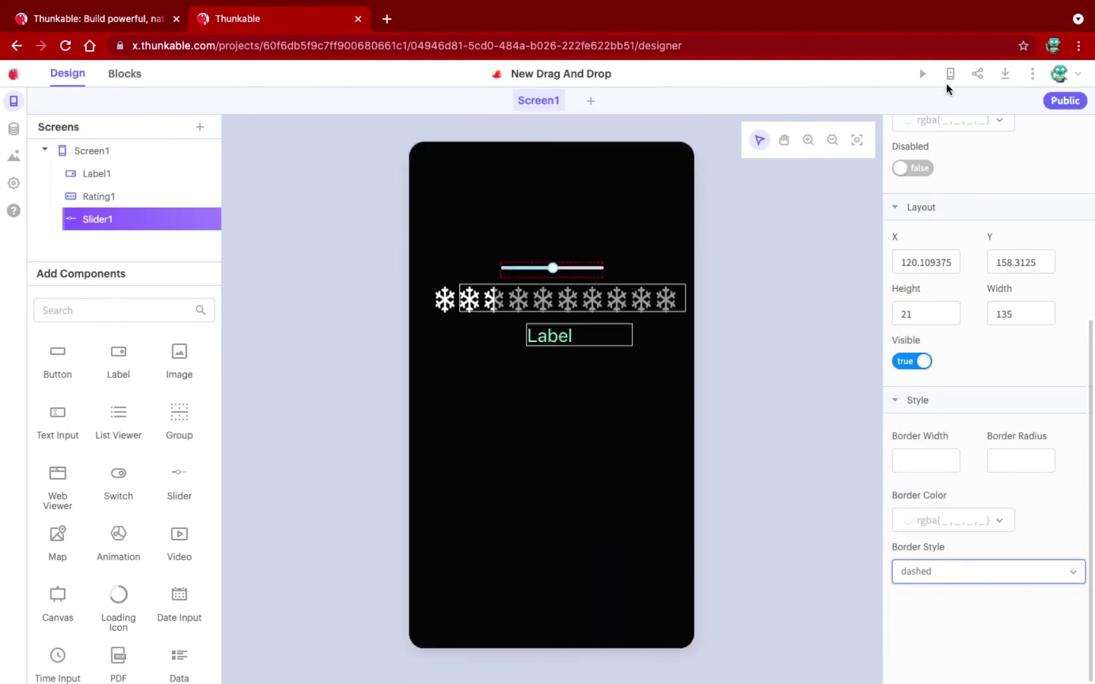
# Preview the app, test Slider1 and Rating1 by changing their values, including a rating of 8, and return to editing
pyautogui.click(922, 74)
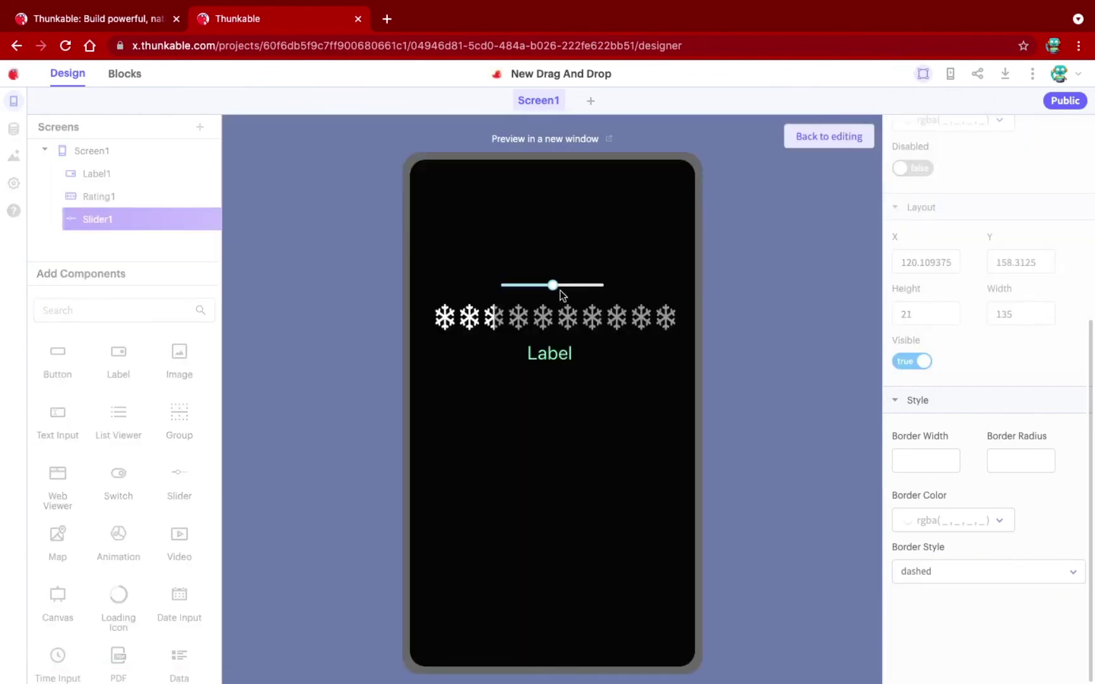
pyautogui.moveTo(559, 287); pyautogui.dragTo(576, 291)
pyautogui.click(614, 319)
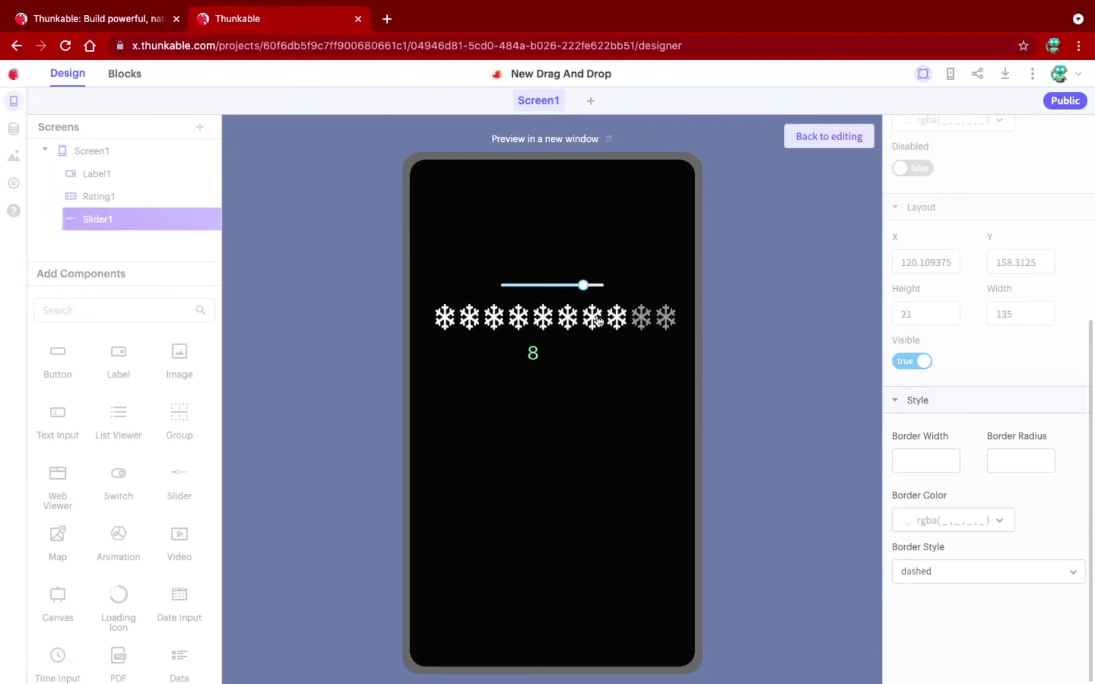
pyautogui.click(521, 285)
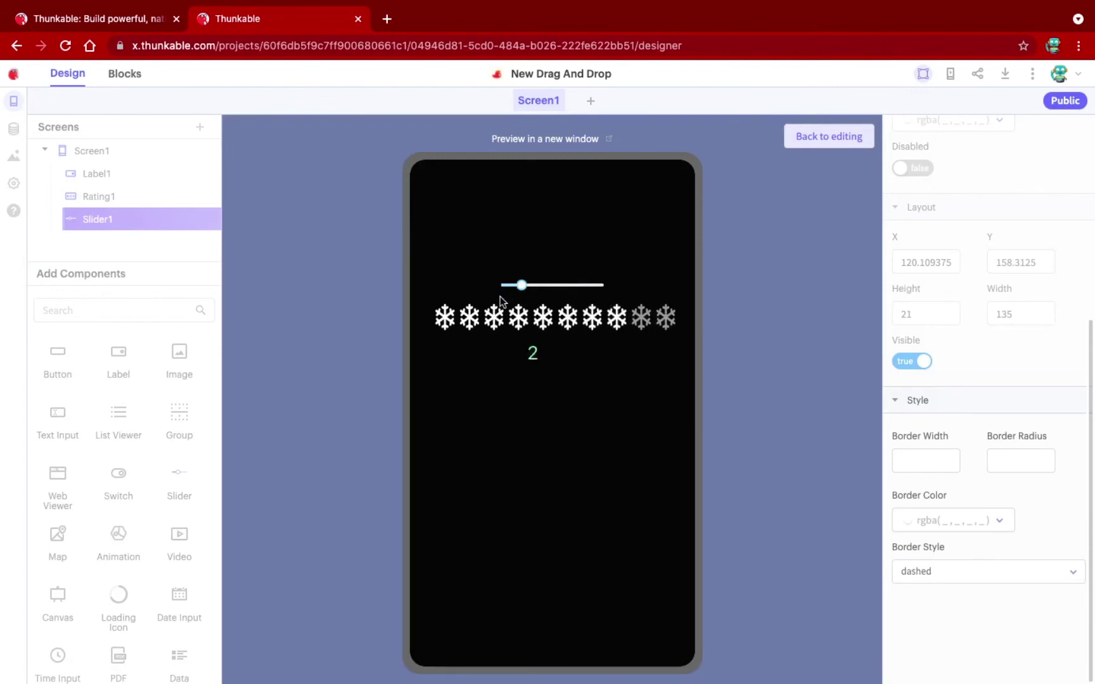
pyautogui.click(542, 353)
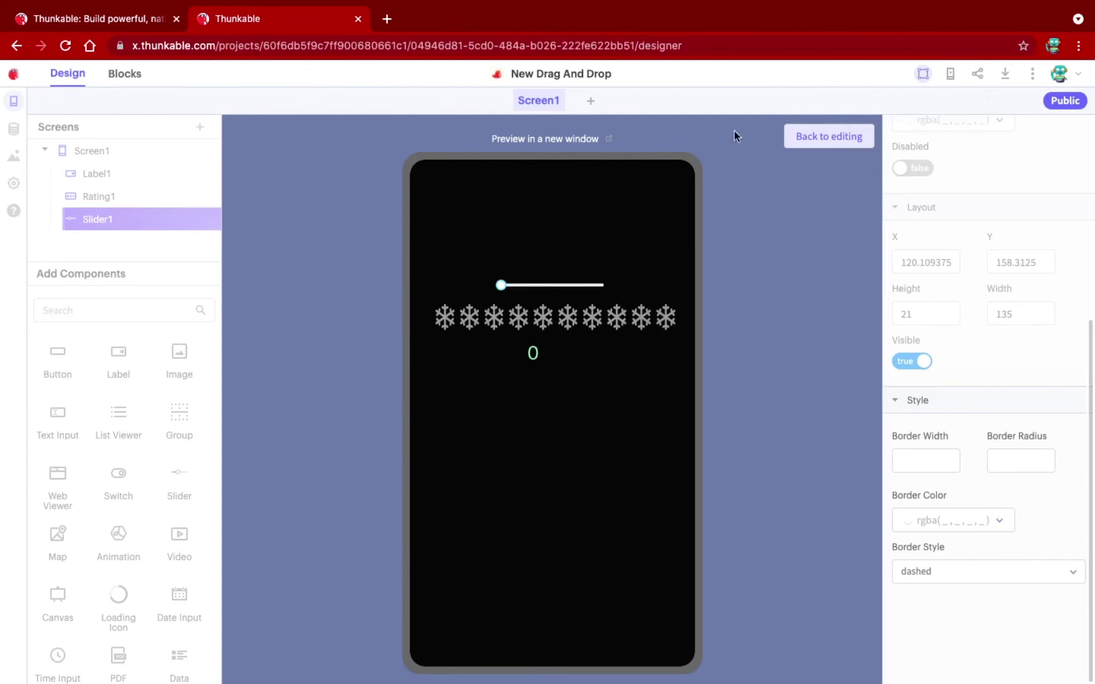
pyautogui.click(806, 140)
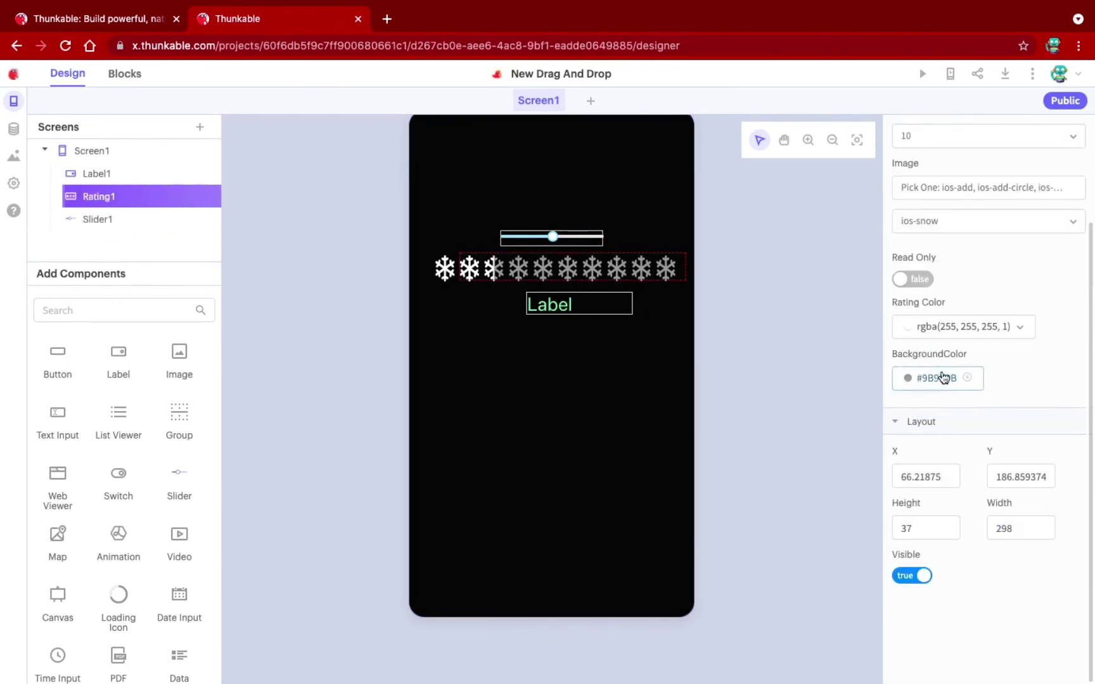
# Set Rating1's BackgroundColor to black, rgba(0, 0, 0, 1)
pyautogui.click(910, 380)
pyautogui.click(962, 342)
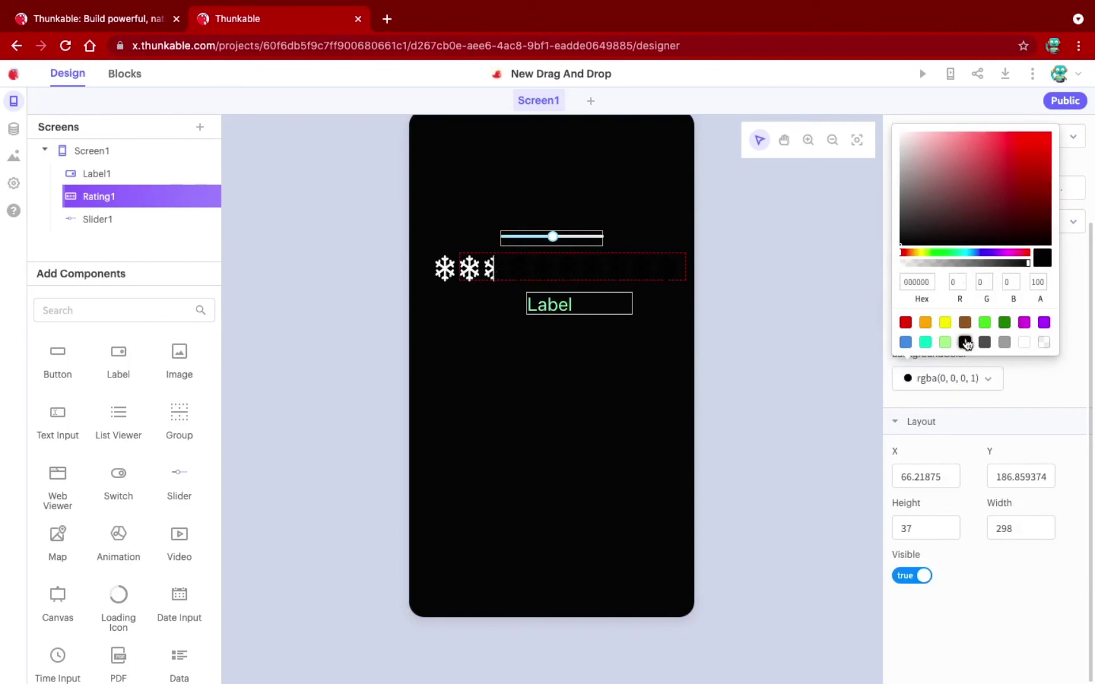
pyautogui.click(1063, 391)
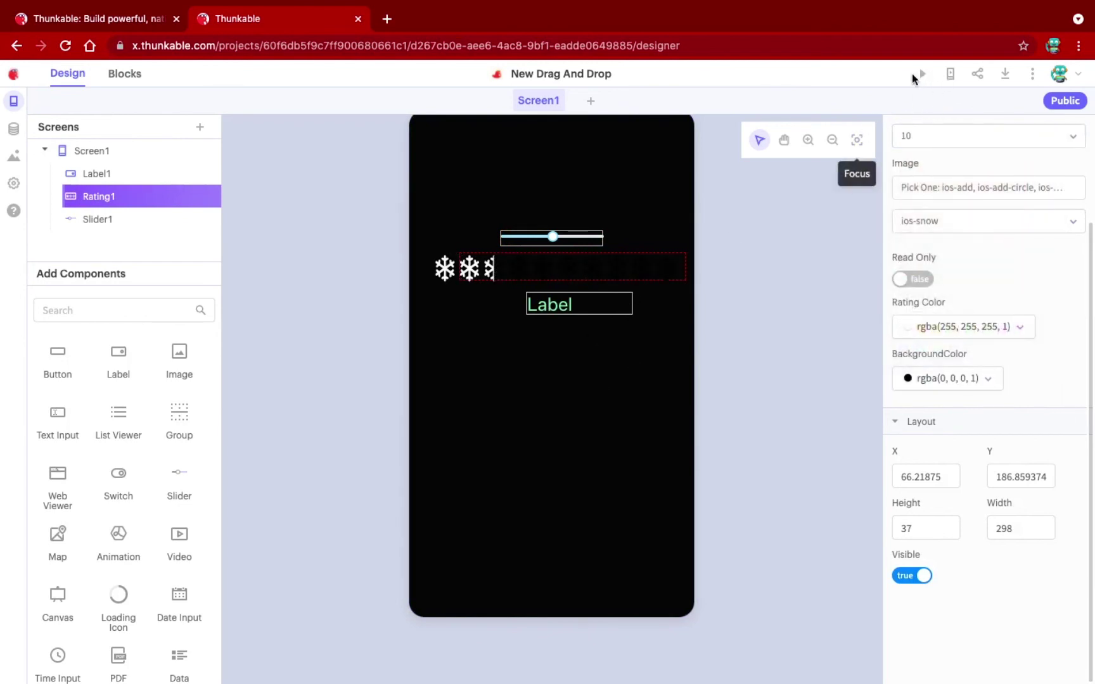
# Preview the app with the black rating background, move the slider to 0, 5 and 3, and return to editing
pyautogui.click(919, 76)
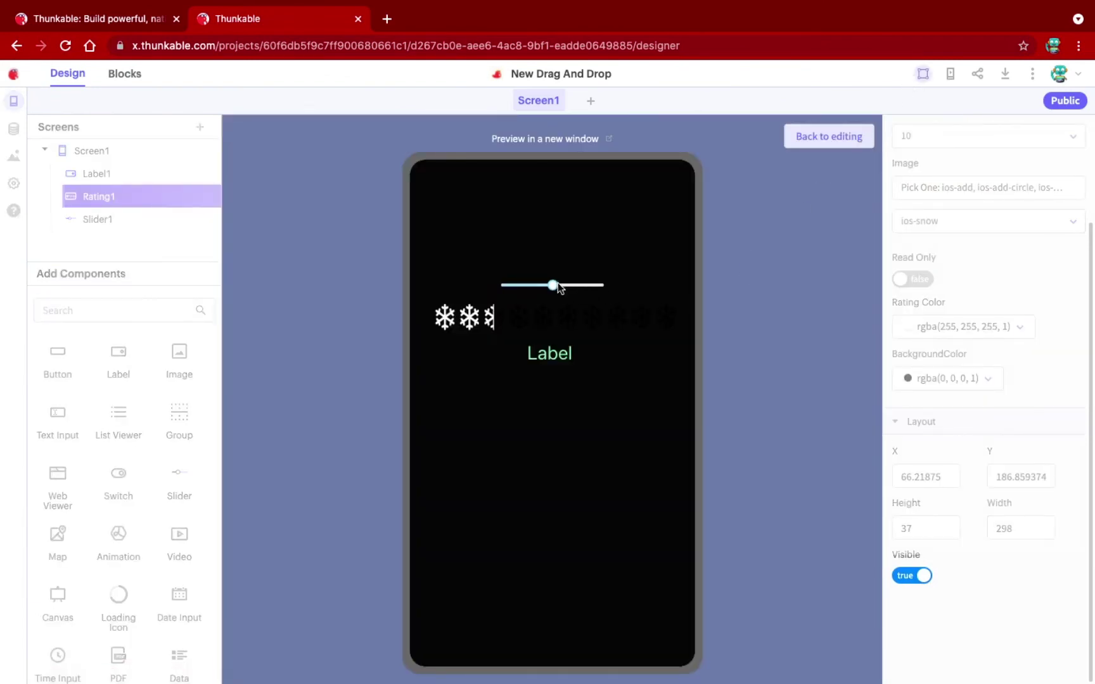
pyautogui.moveTo(555, 285); pyautogui.dragTo(480, 323)
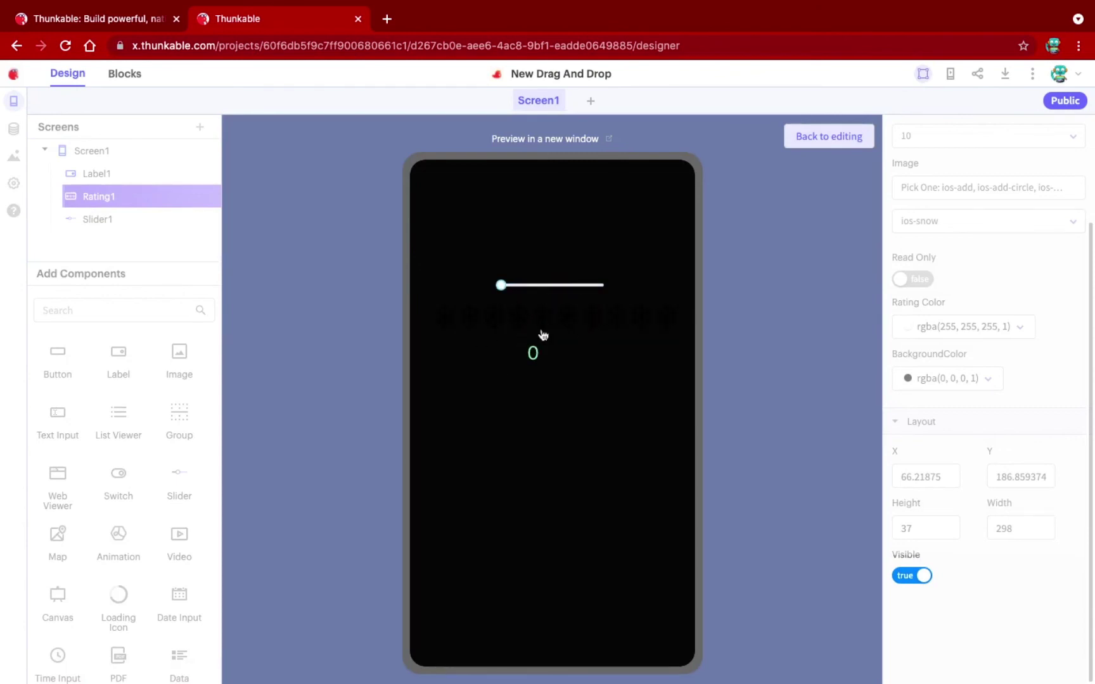
pyautogui.click(550, 286)
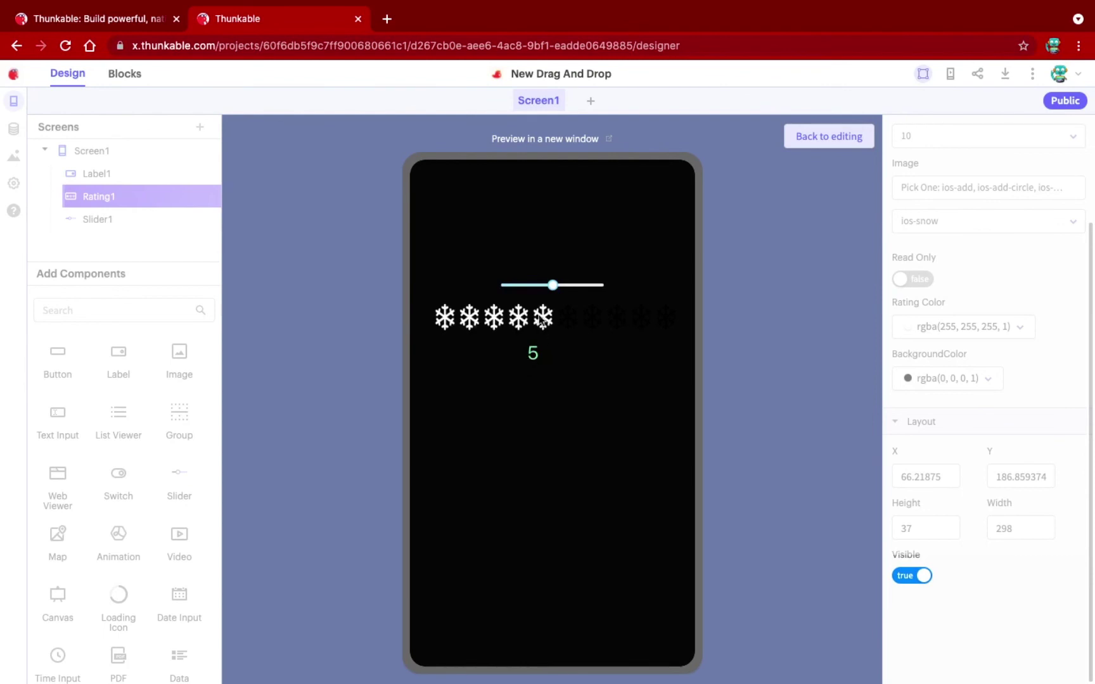
pyautogui.click(531, 286)
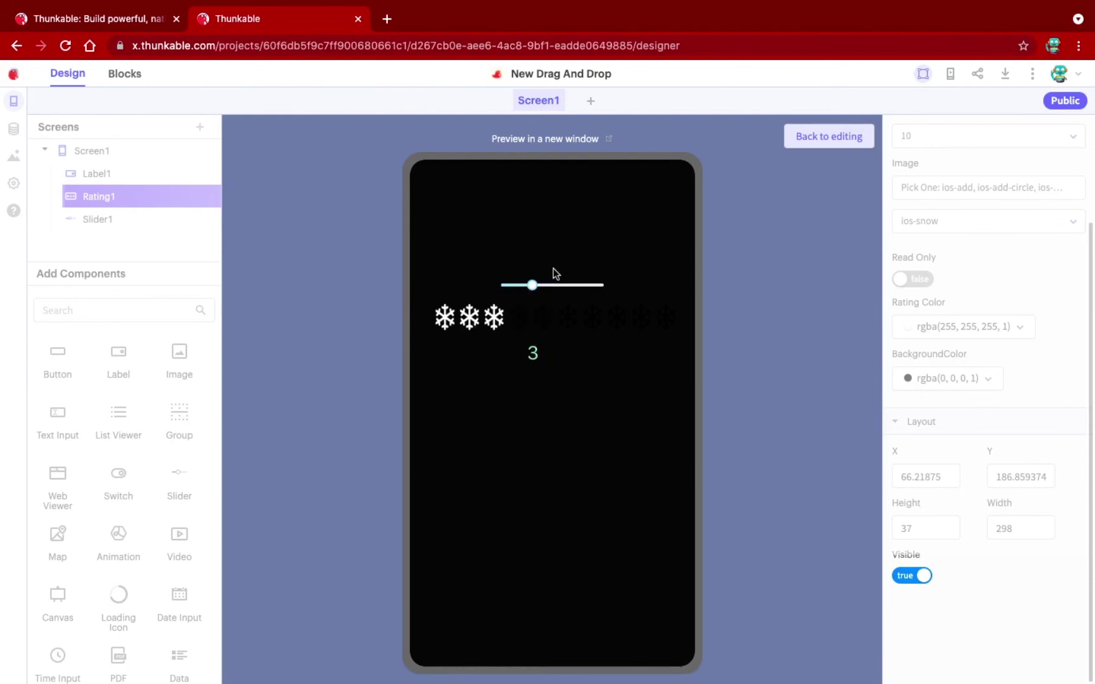
pyautogui.click(847, 145)
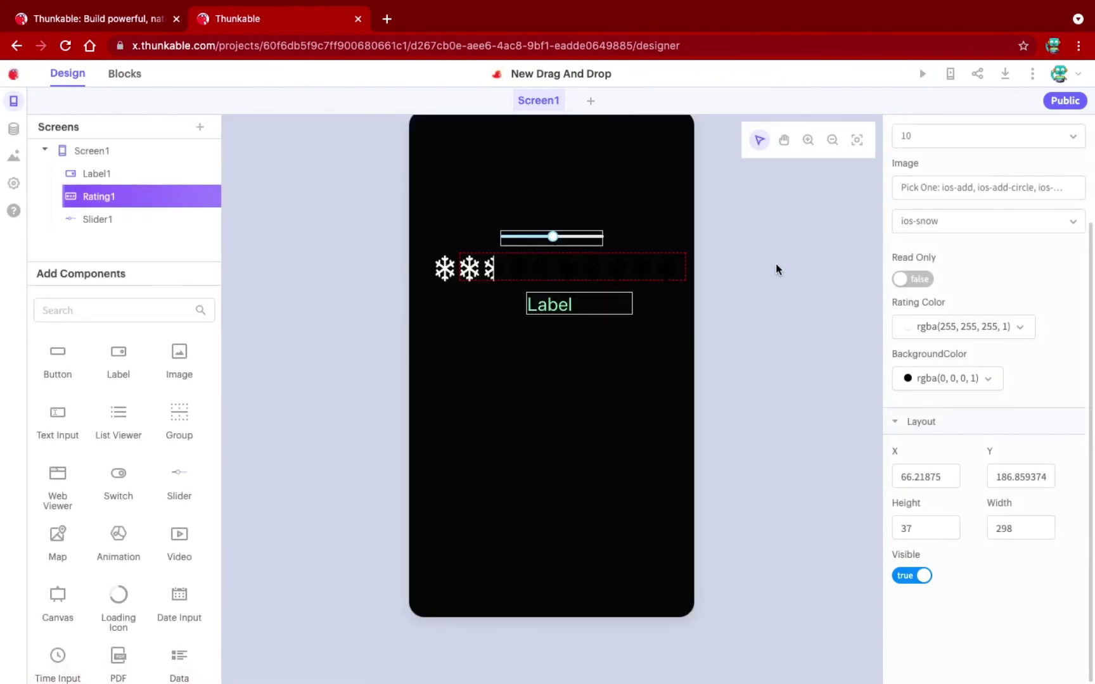